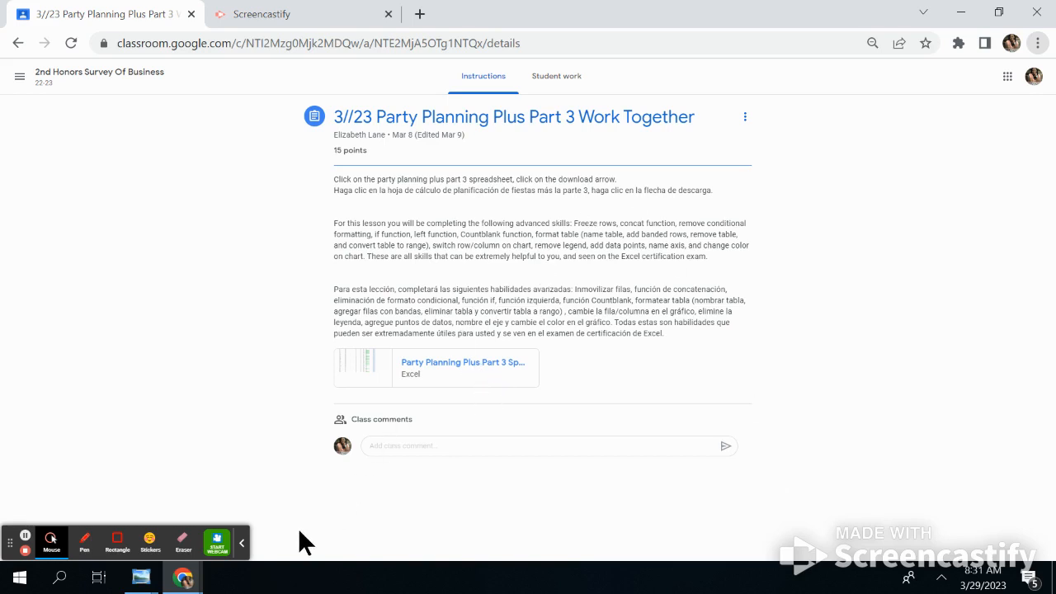
Open the attached Party Planning Plus Part 3 Spreadsheet in its own browser tab
left_click(243, 544)
left_click(466, 368)
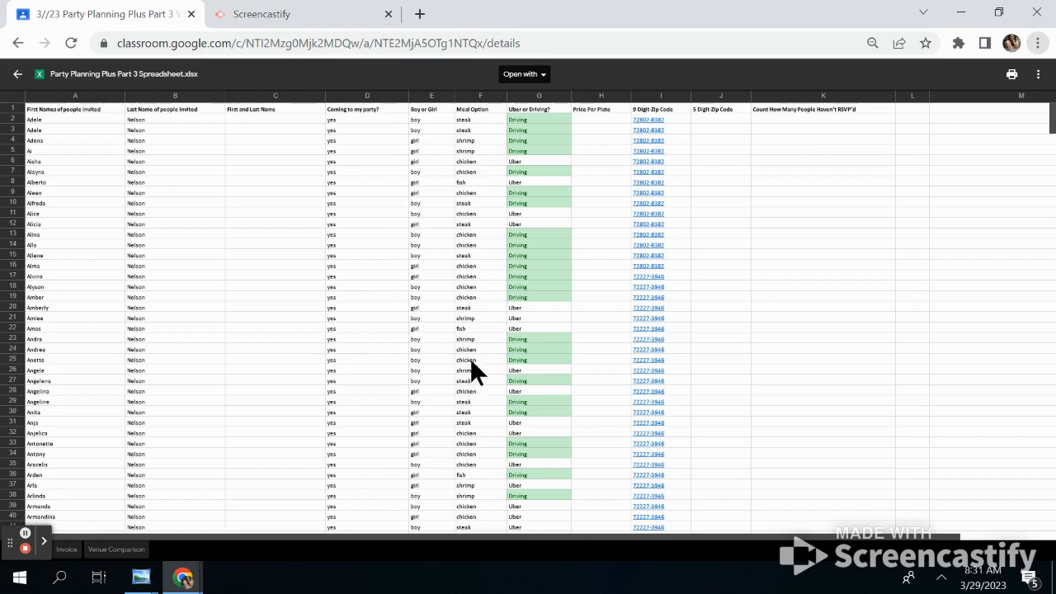
left_click(1037, 73)
left_click(1013, 127)
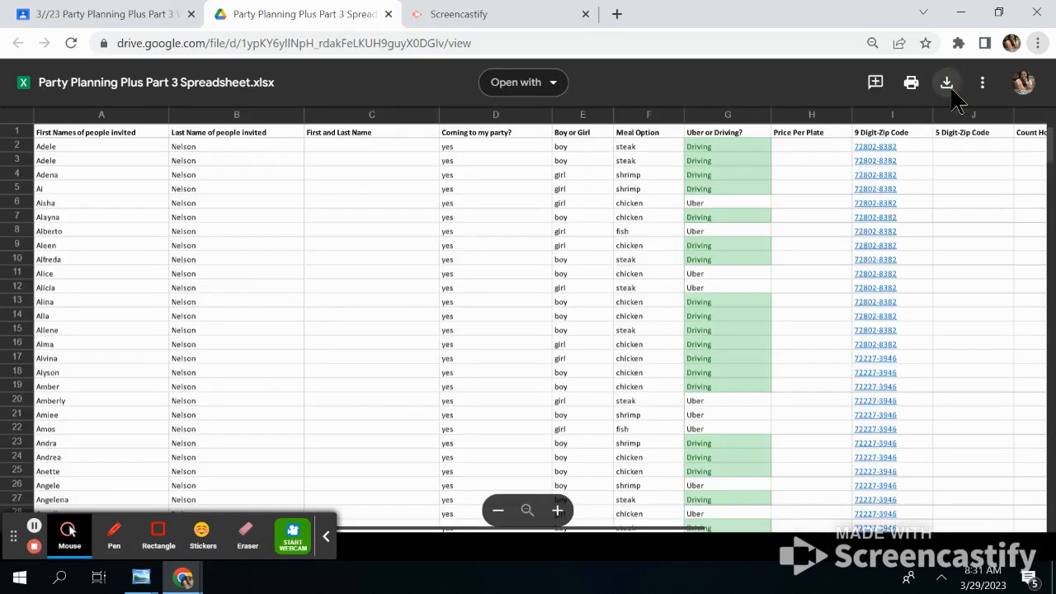
Download the Party Planning Plus Part 3 Spreadsheet and open it in Excel with editing enabled
left_click(947, 83)
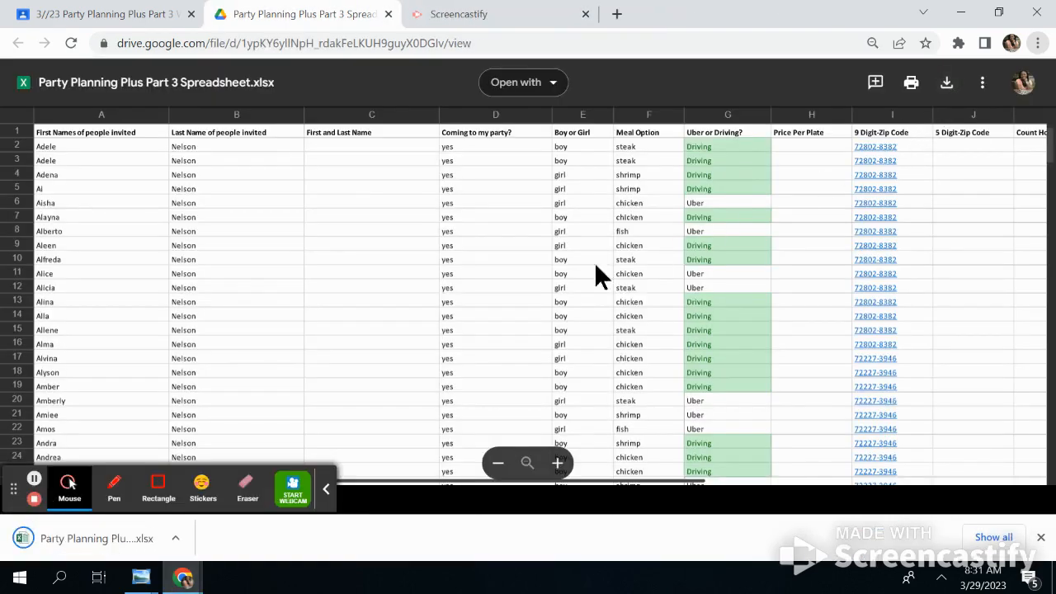
left_click(85, 537)
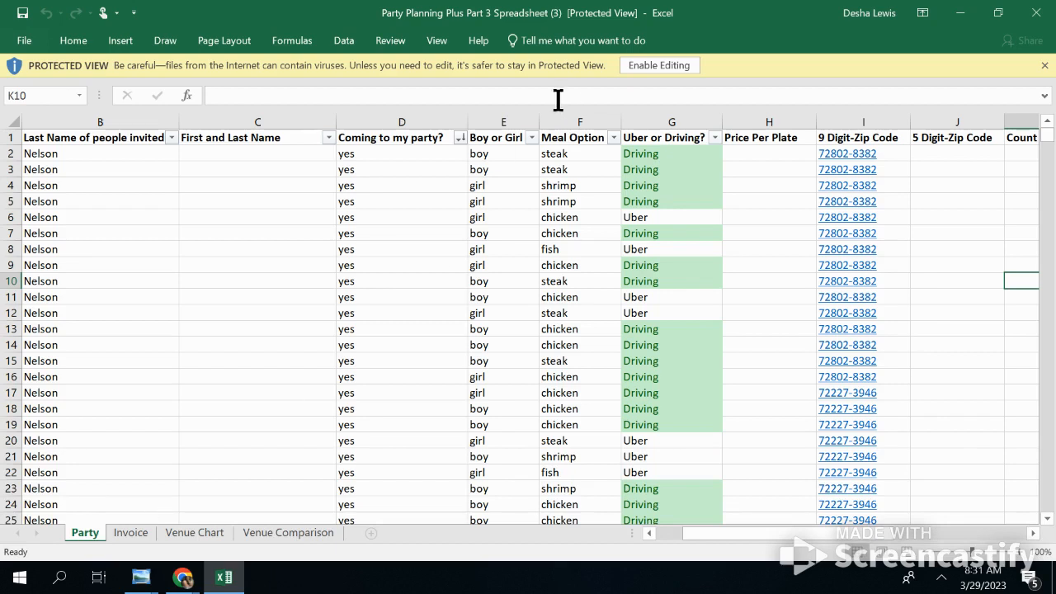
left_click(650, 68)
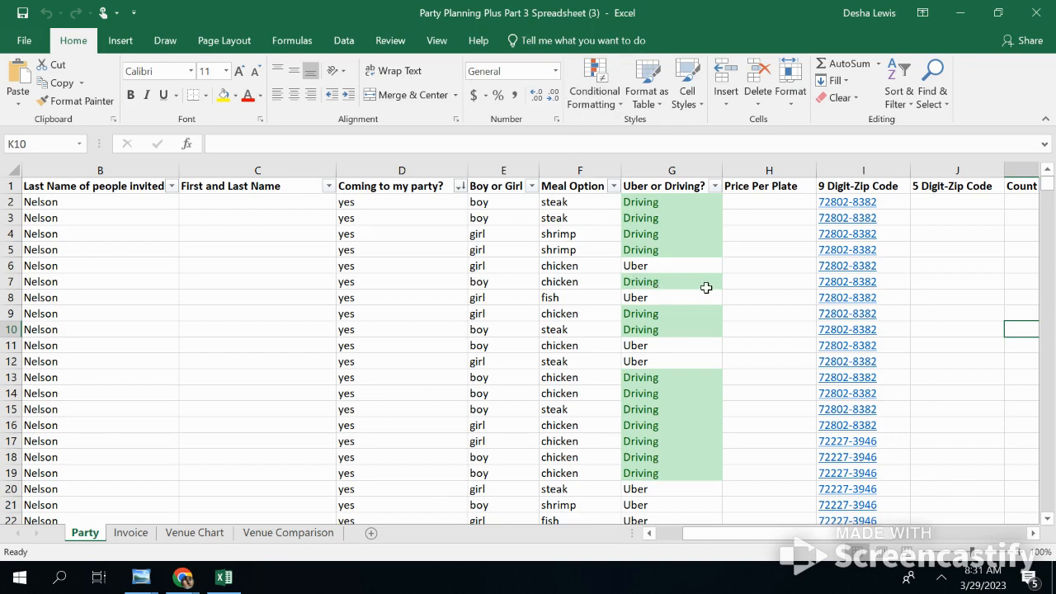
Try to freeze the header row using Freeze Panes with row 1 selected, and check how the sheet scrolls
left_click(2, 186)
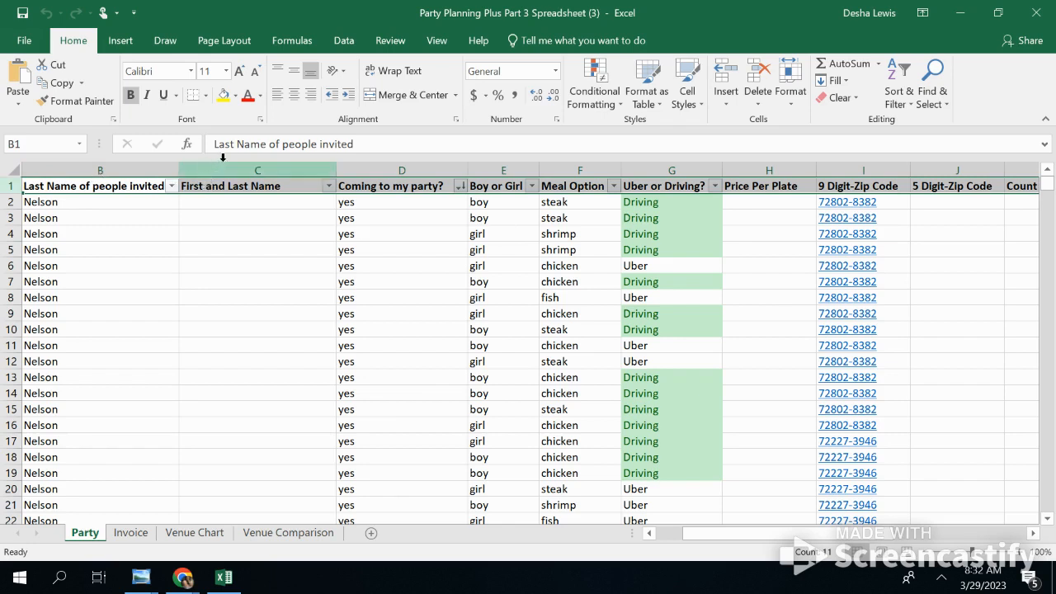
left_click(422, 47)
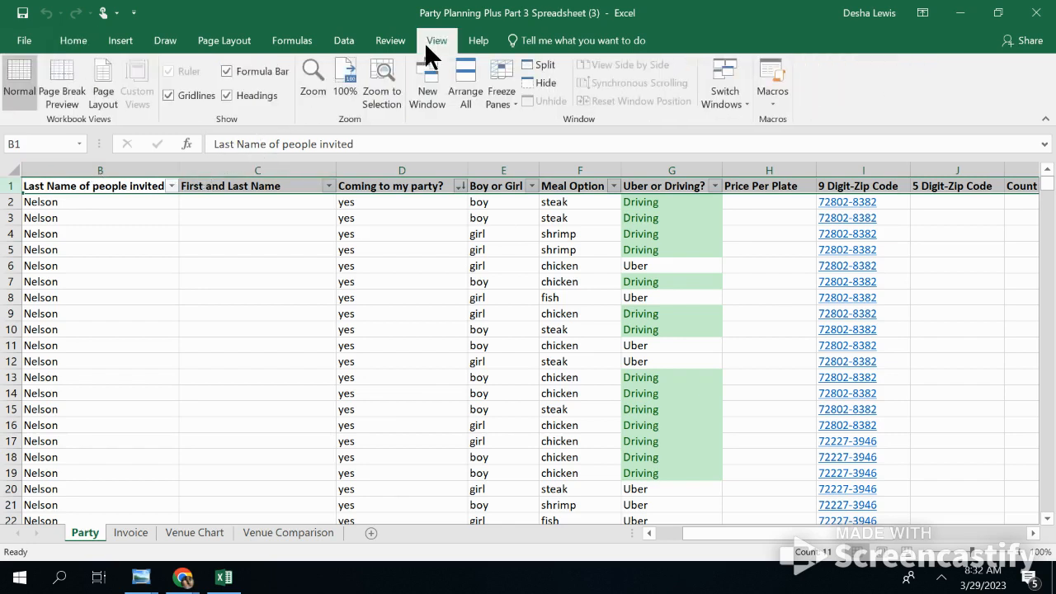
left_click(506, 102)
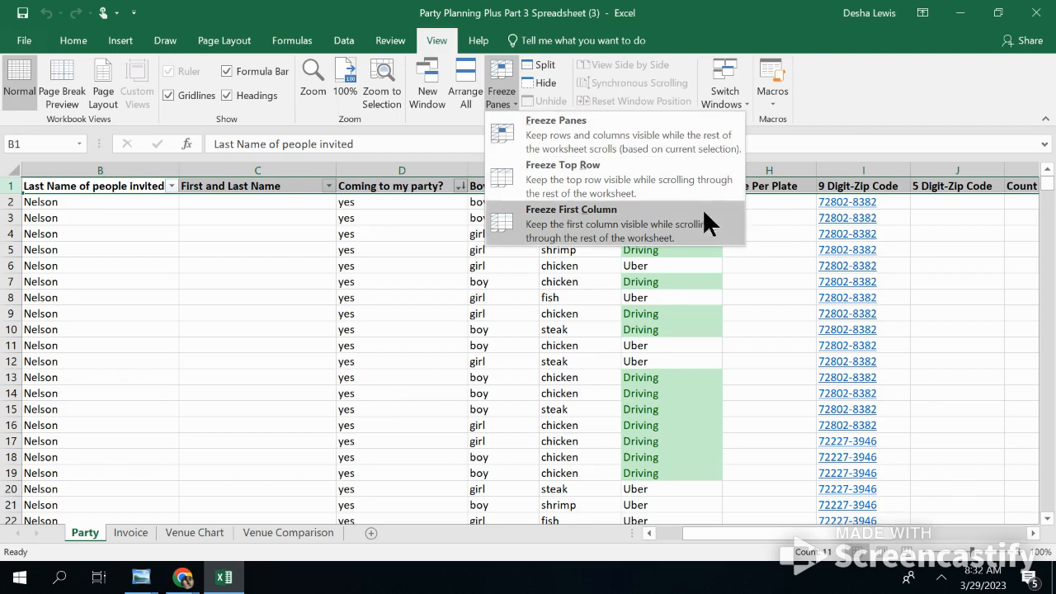
left_click(685, 150)
left_click_drag(1048, 189, 1048, 216)
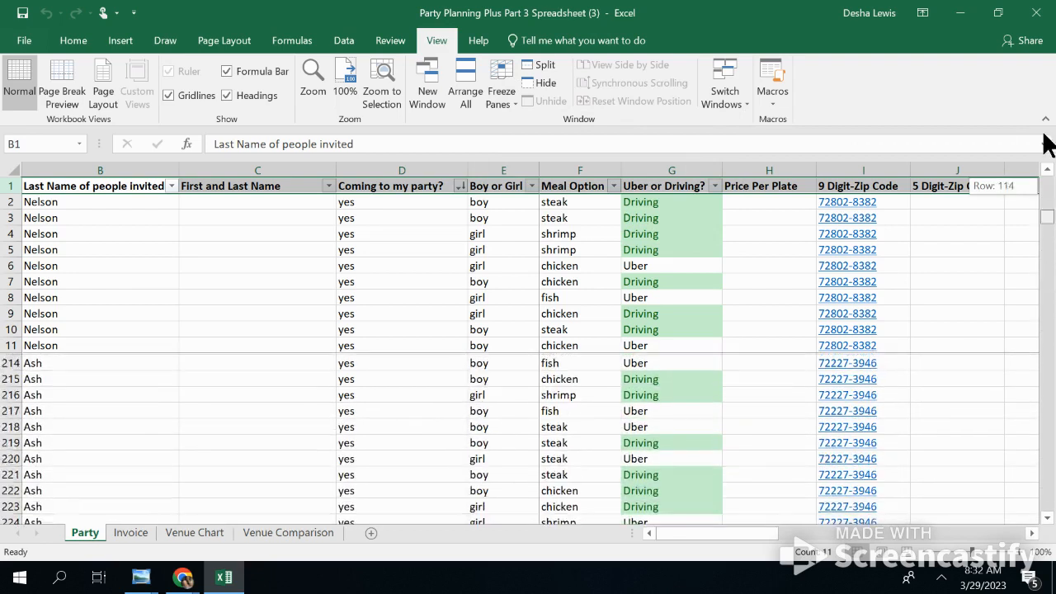
left_click_drag(1045, 148, 1041, 145)
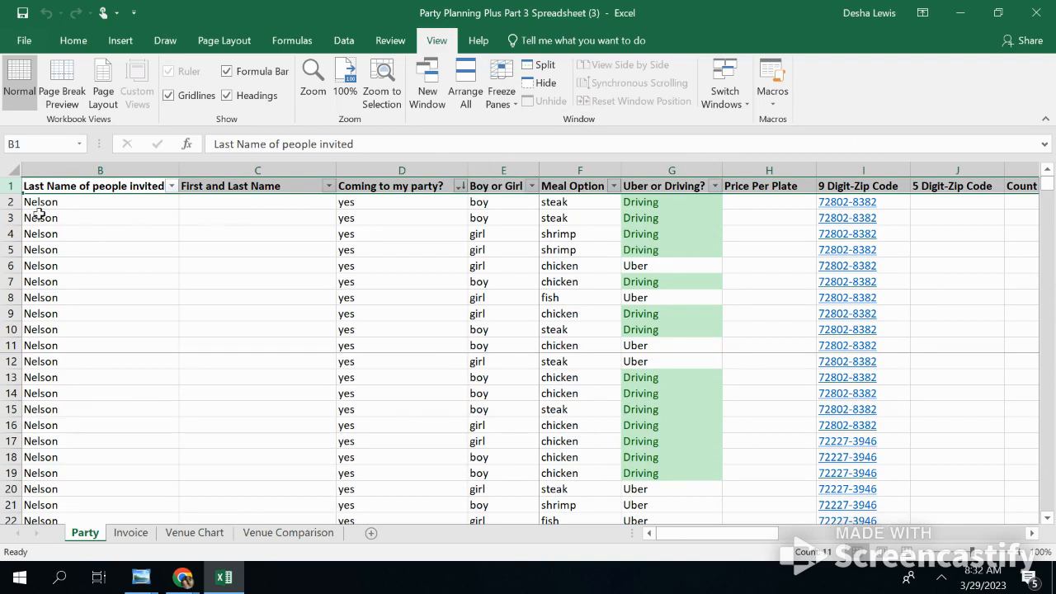
Unfreeze the panes on the Party sheet and return to the first rows
left_click(501, 99)
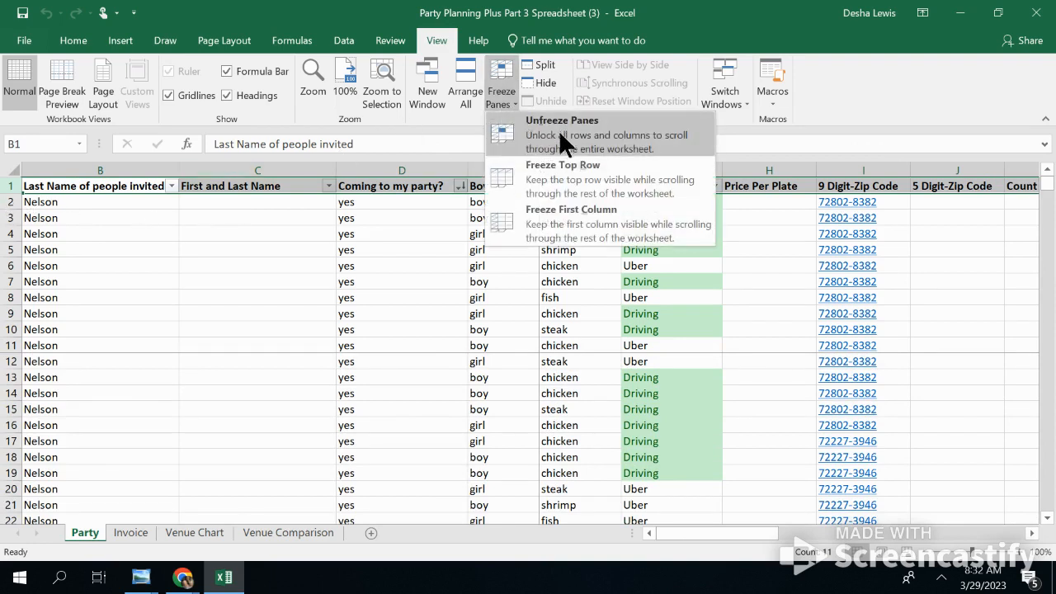
left_click(662, 140)
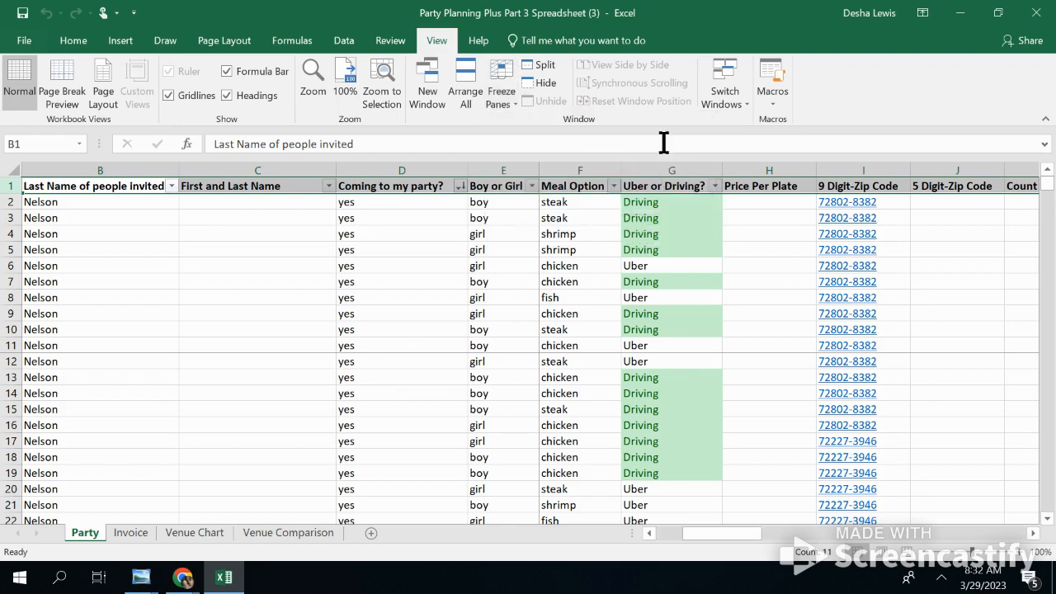
left_click_drag(1051, 213, 1052, 148)
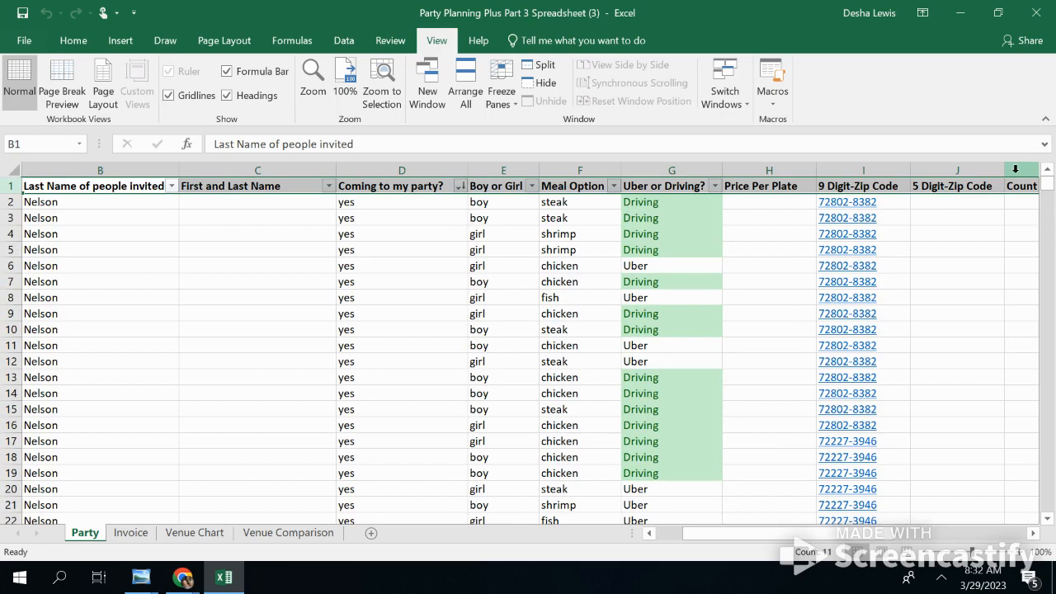
Freeze the rows above row 3 on the Party sheet using Freeze Panes
left_click(16, 218)
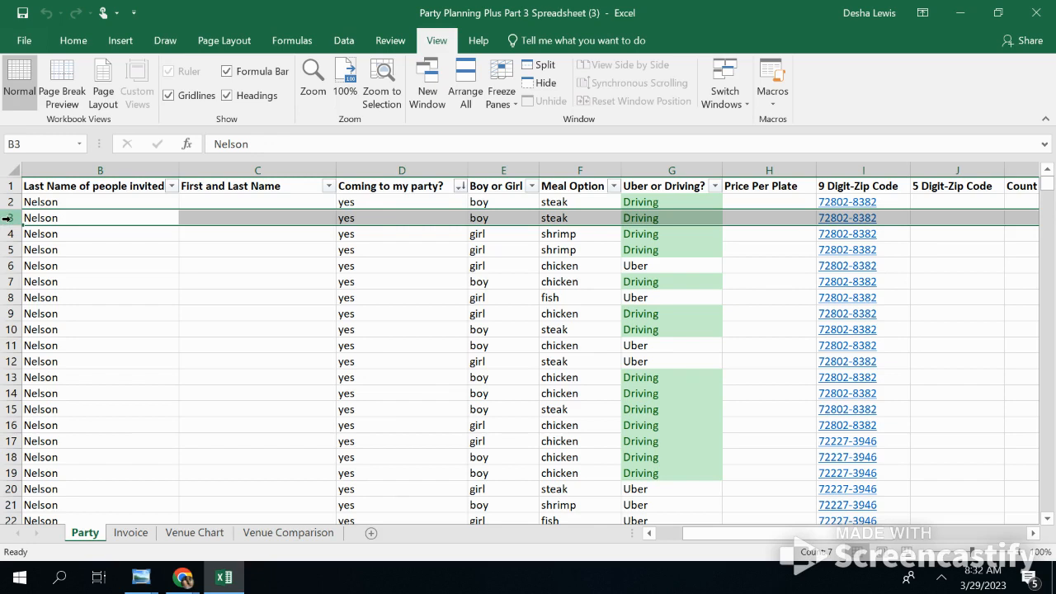
left_click(495, 90)
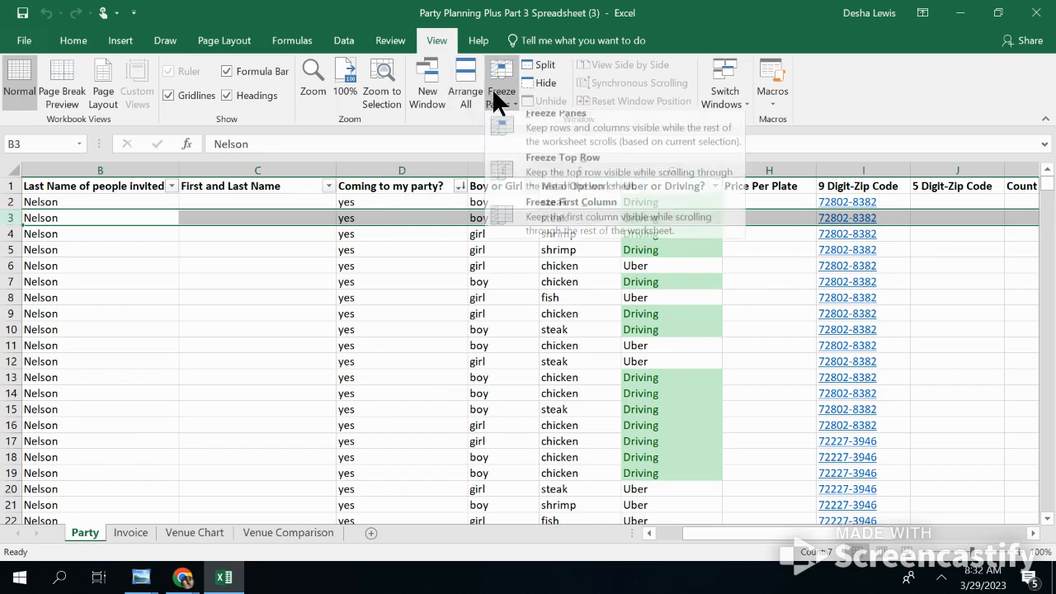
left_click(559, 144)
mouse_move(1048, 192)
left_mouse_down()
mouse_move(1048, 221)
mouse_move(1050, 191)
left_mouse_up()
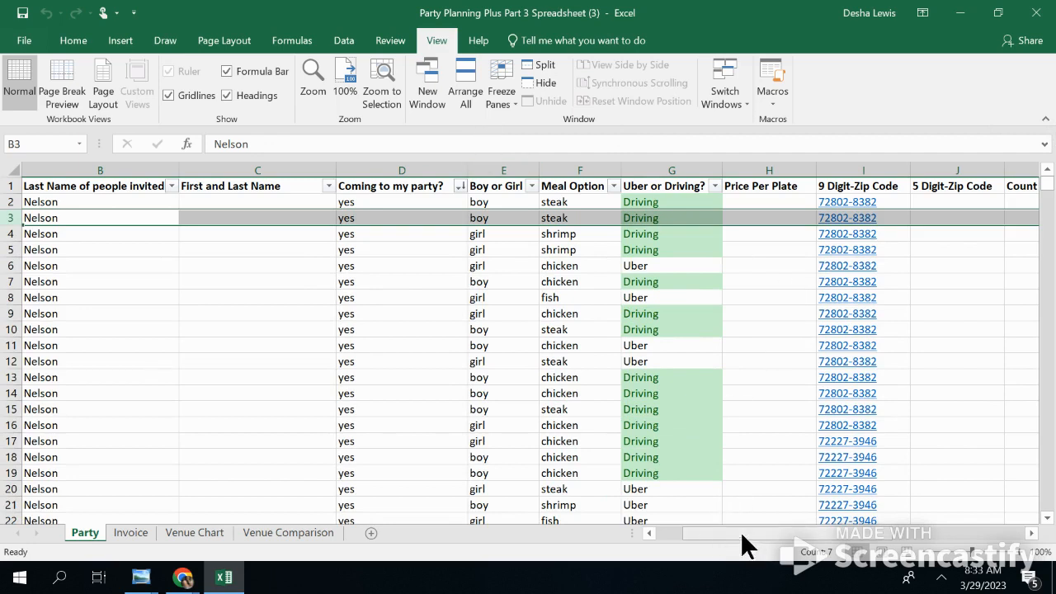
Insert the CONCAT function in cell C2 under First and Last Name, finding it through the function search
left_click_drag(748, 538, 681, 554)
left_click(376, 201)
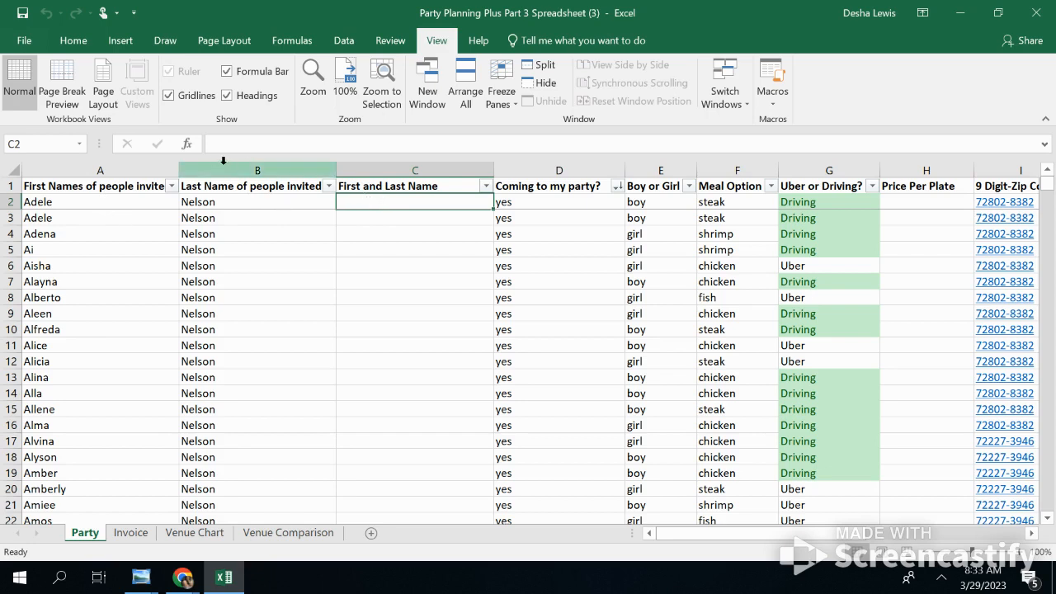
left_click(188, 143)
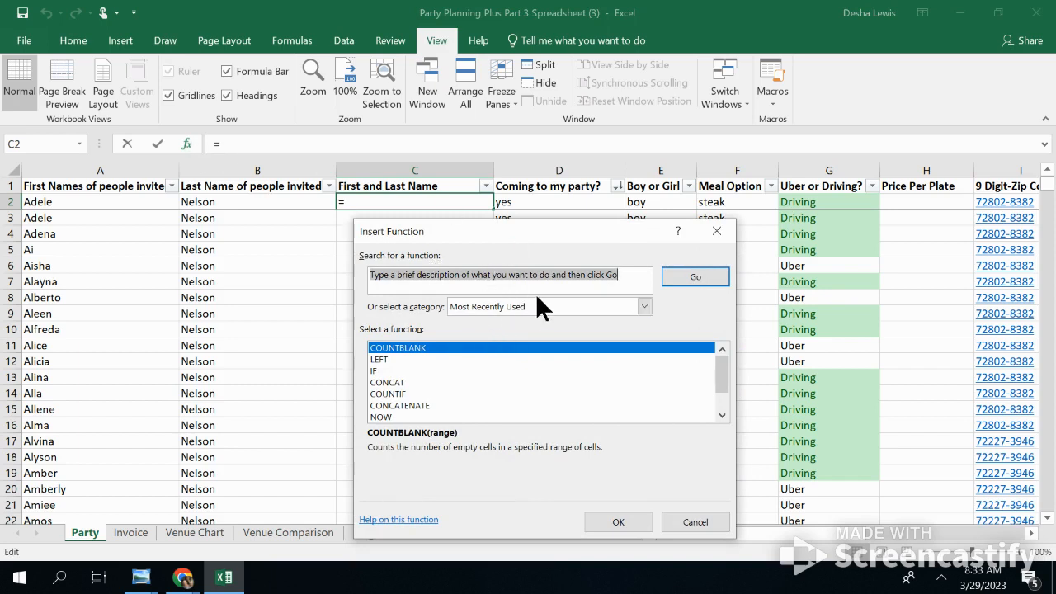
left_click(481, 283)
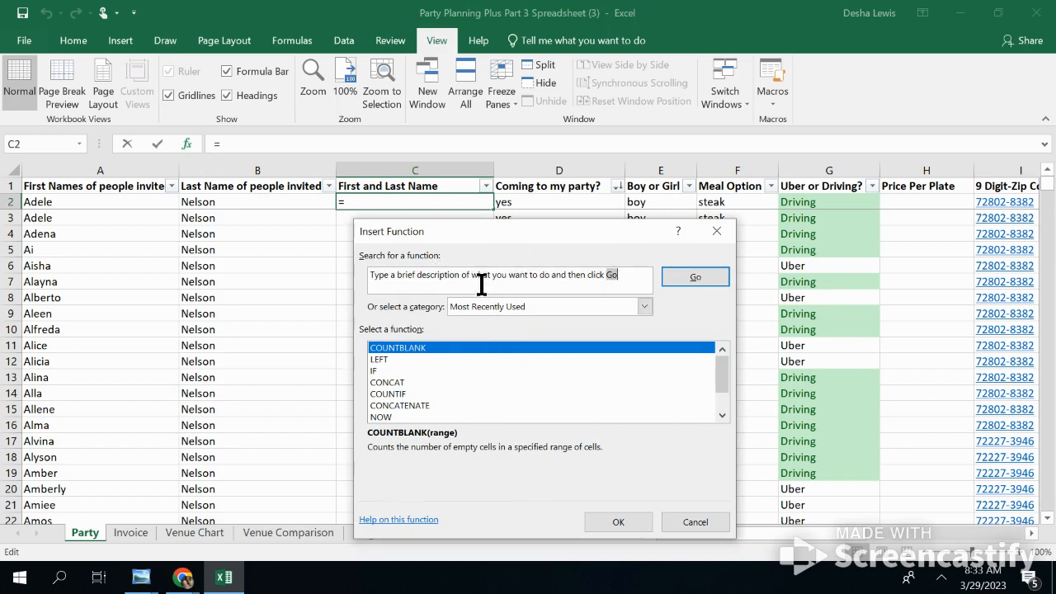
left_click_drag(641, 278, 352, 274)
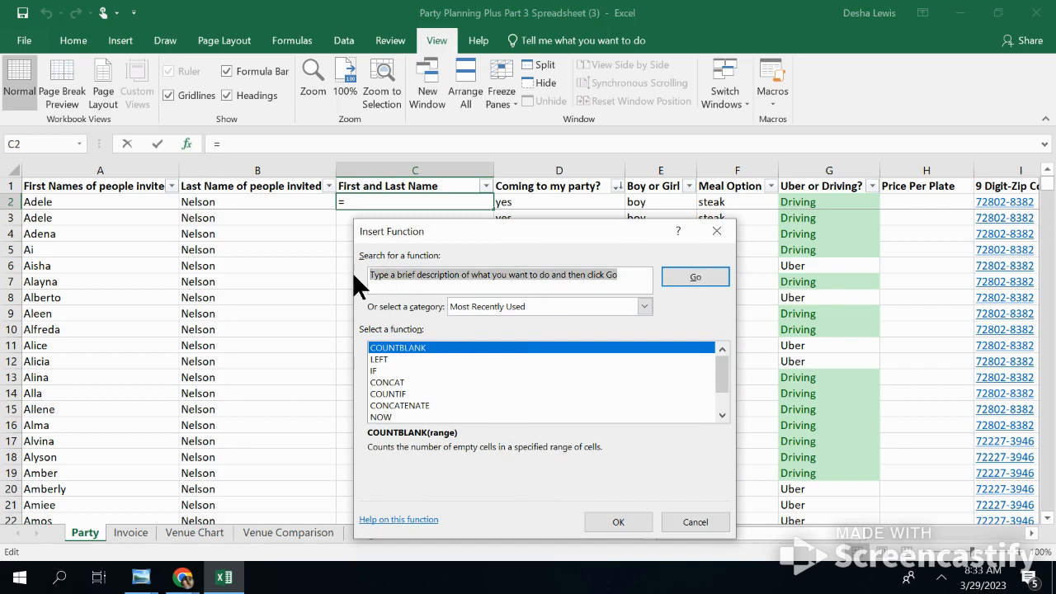
type("concat")
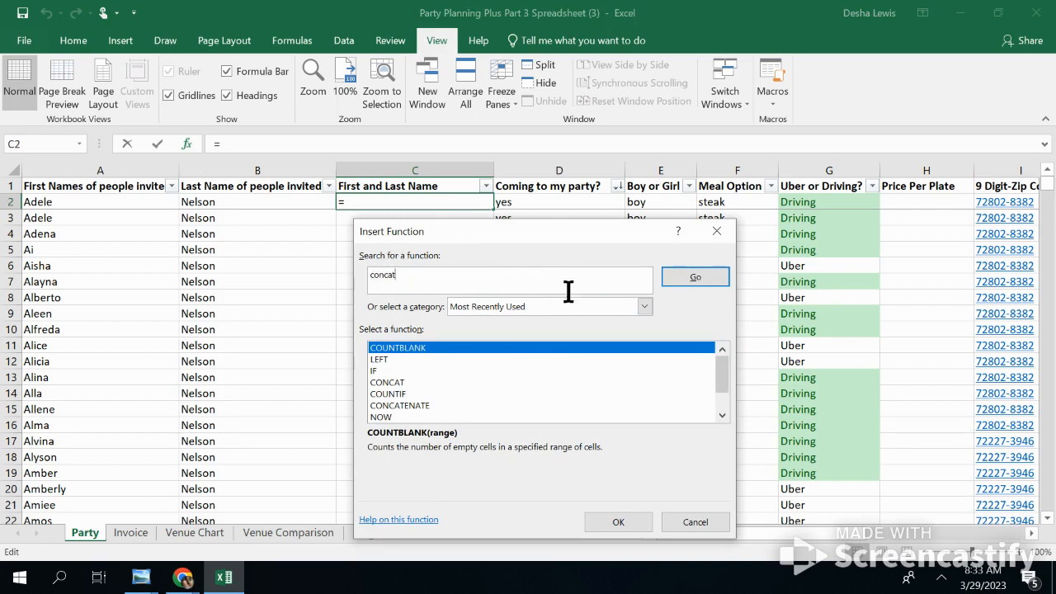
left_click(680, 267)
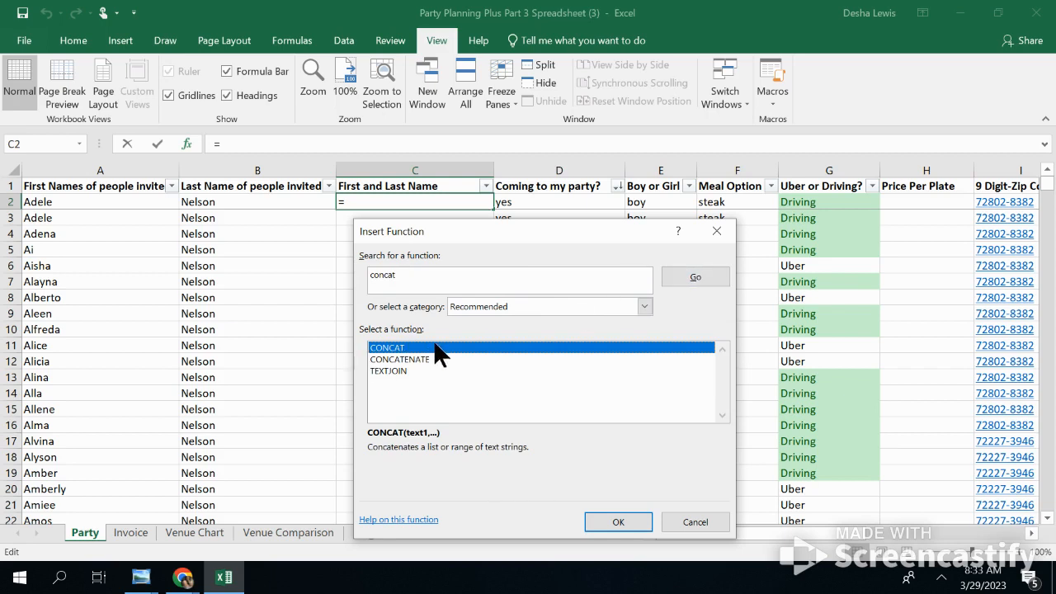
left_click(625, 524)
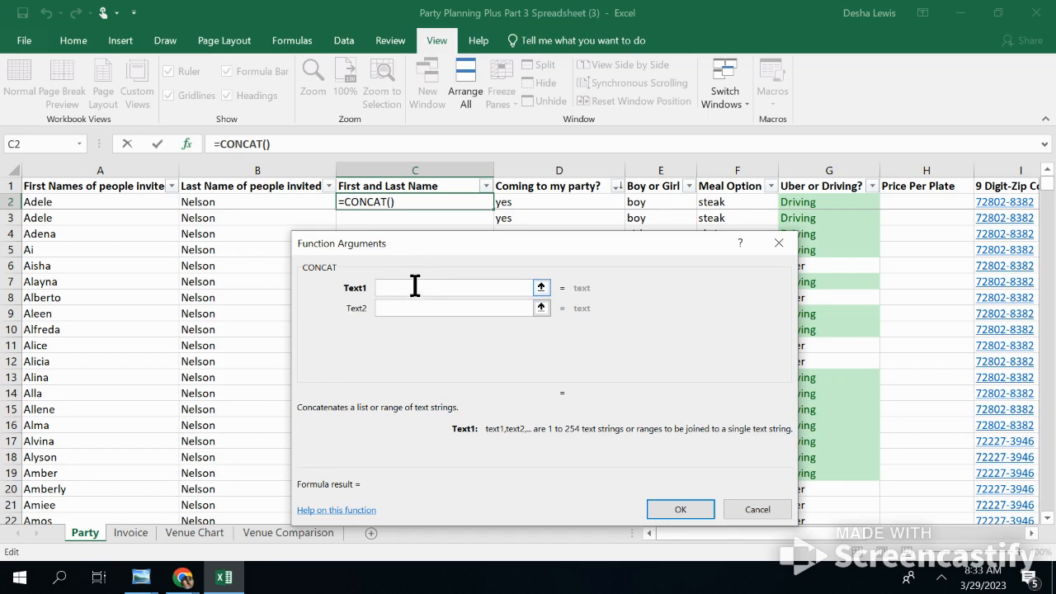
Set the CONCAT arguments to A2 for Text1 and B2 for Text2, and complete the formula
left_click(59, 205)
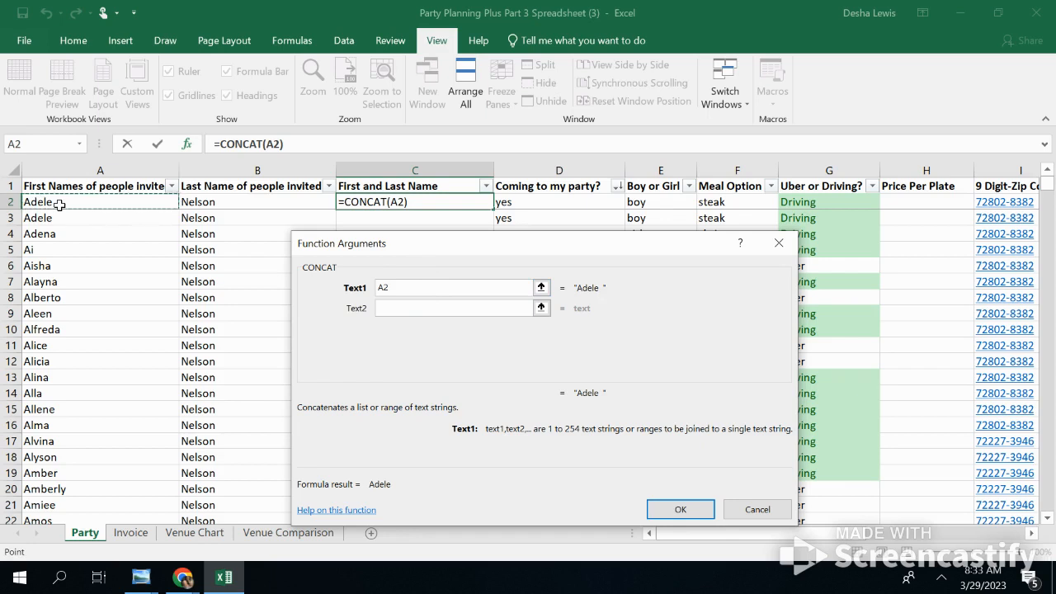
left_click(399, 308)
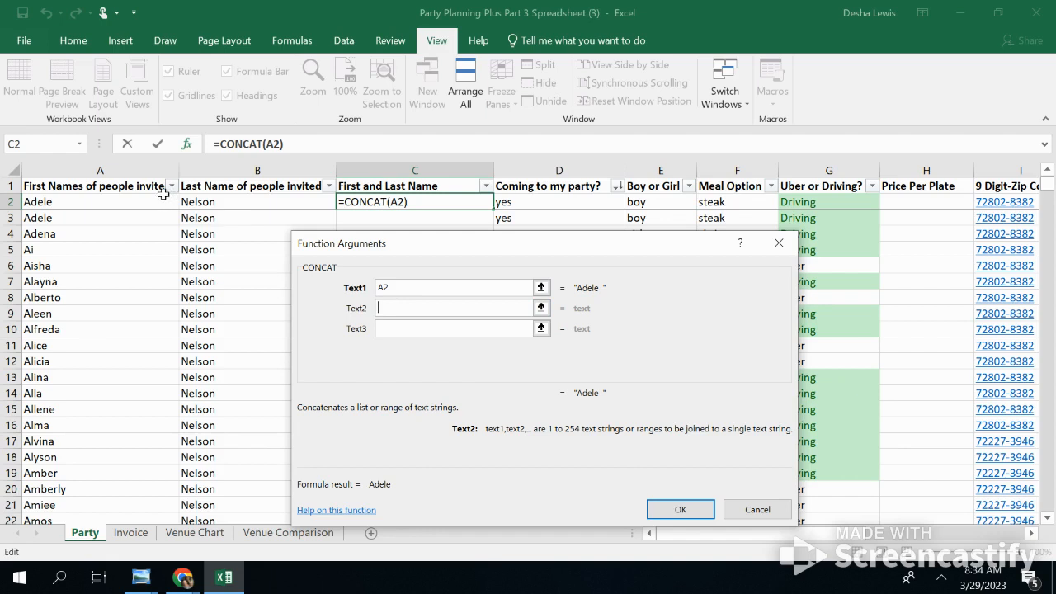
left_click(239, 207)
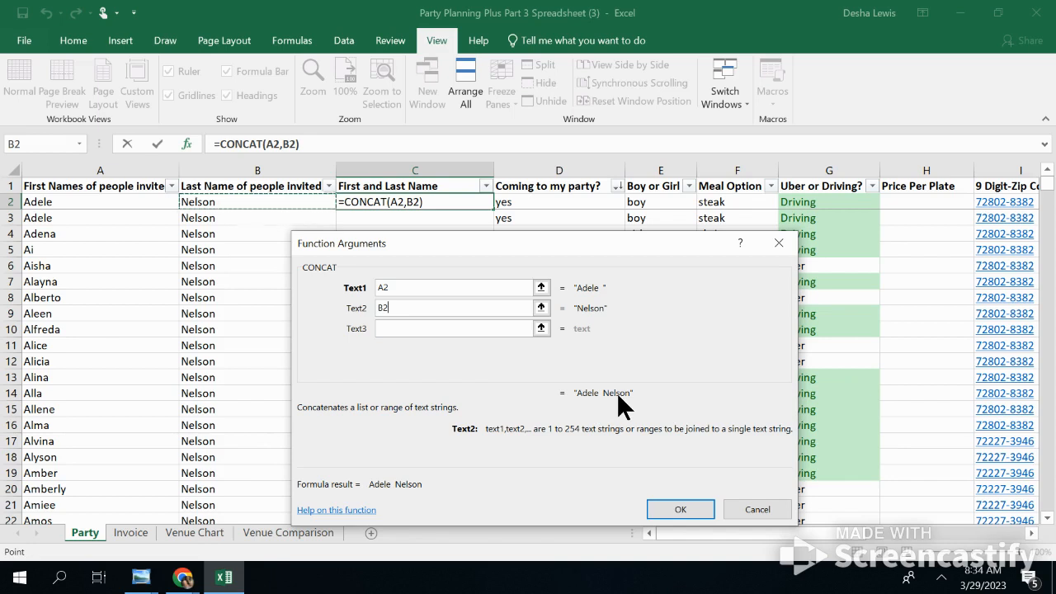
left_click(681, 506)
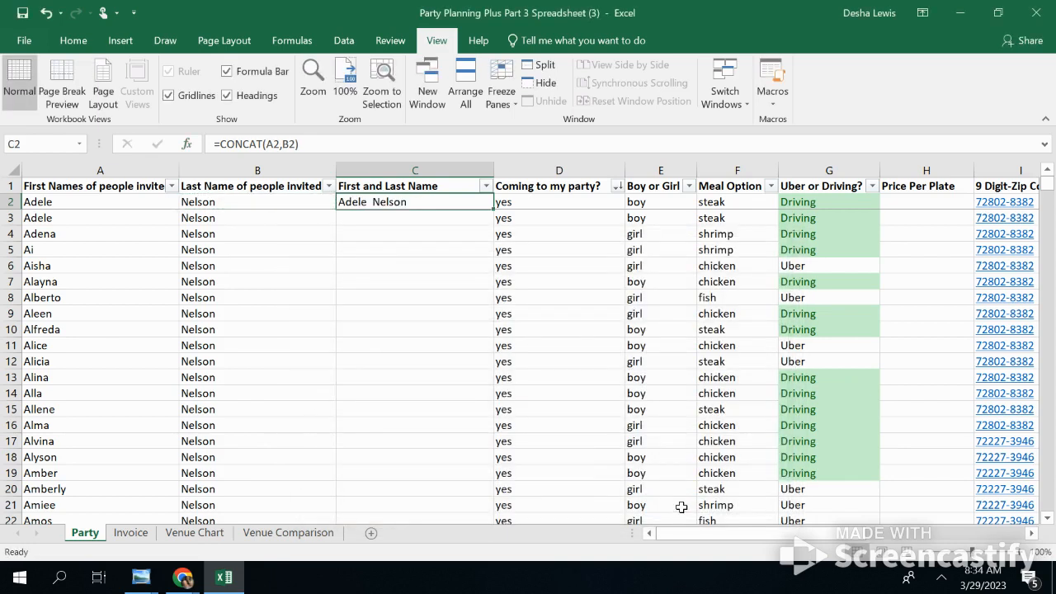
left_click(494, 211)
double_click(492, 209)
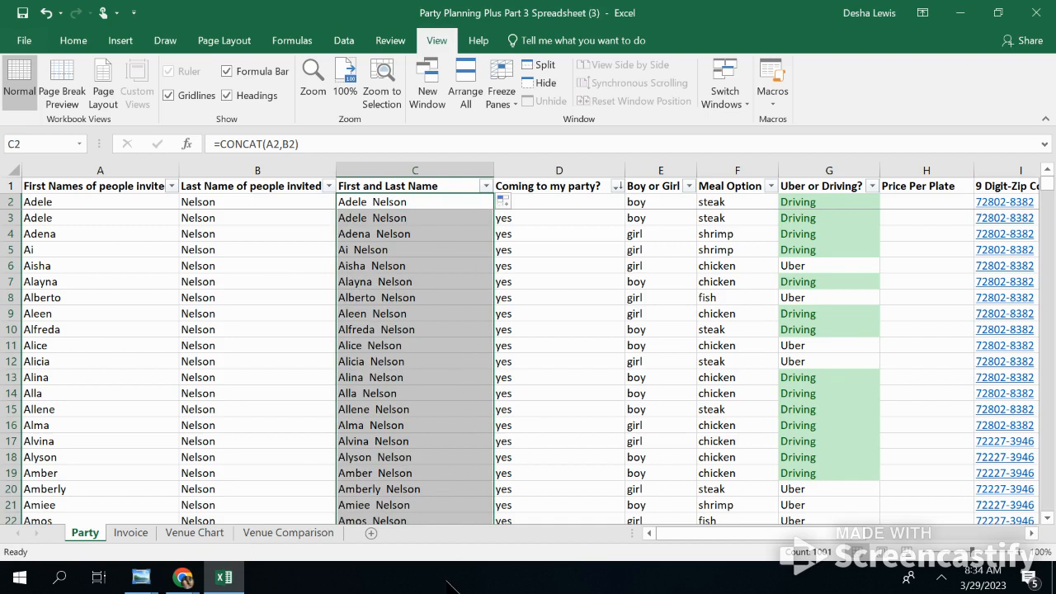
left_click(47, 12)
left_click(47, 13)
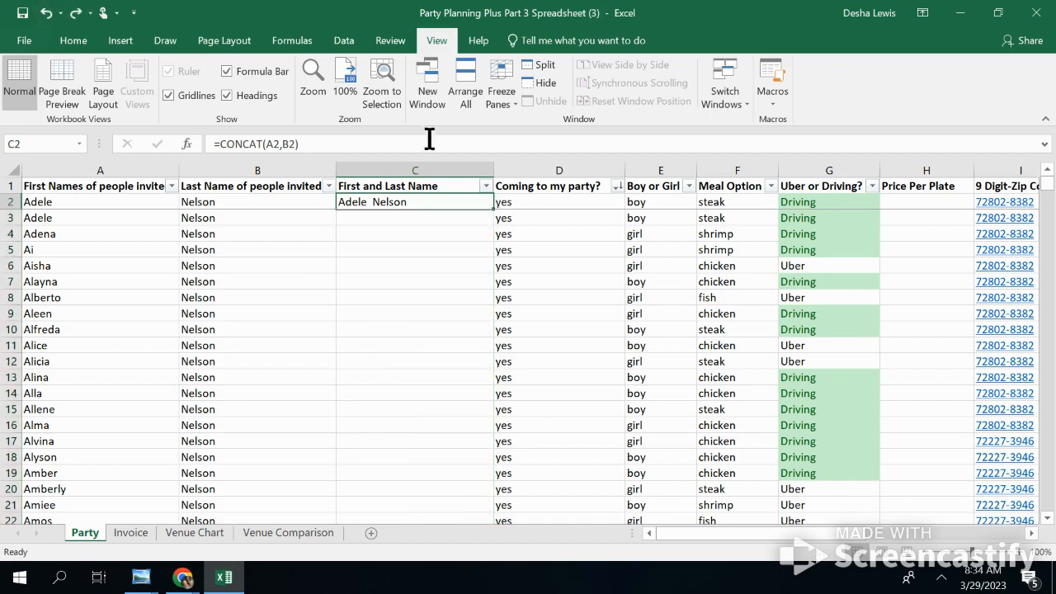
Fill the CONCAT formula from C2 down the entire First and Last Name column
double_click(492, 210)
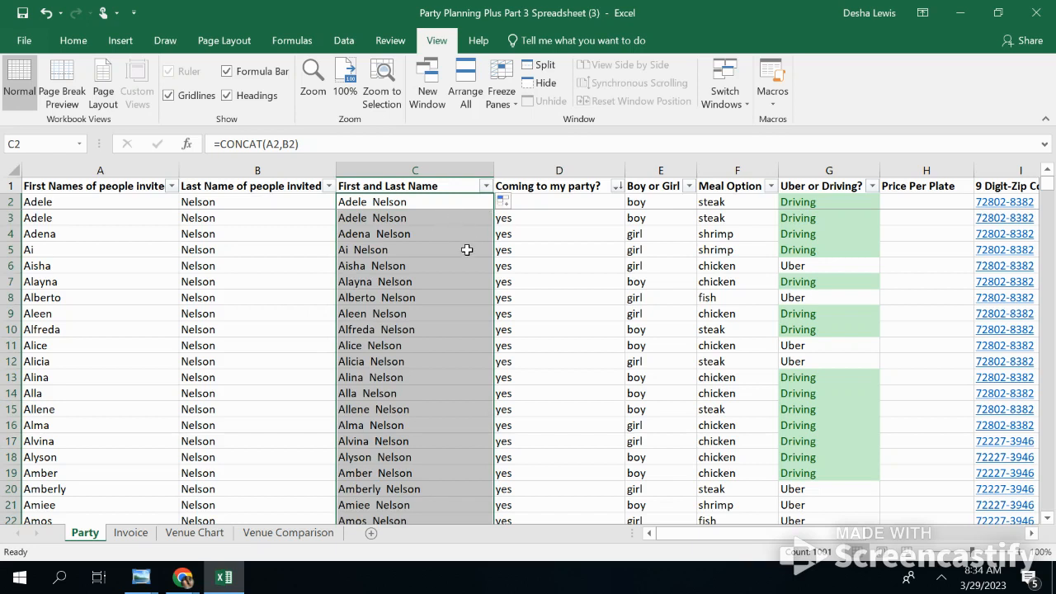
Clear the conditional formatting rules from the whole Uber or Driving? column
left_click_drag(697, 533, 723, 530)
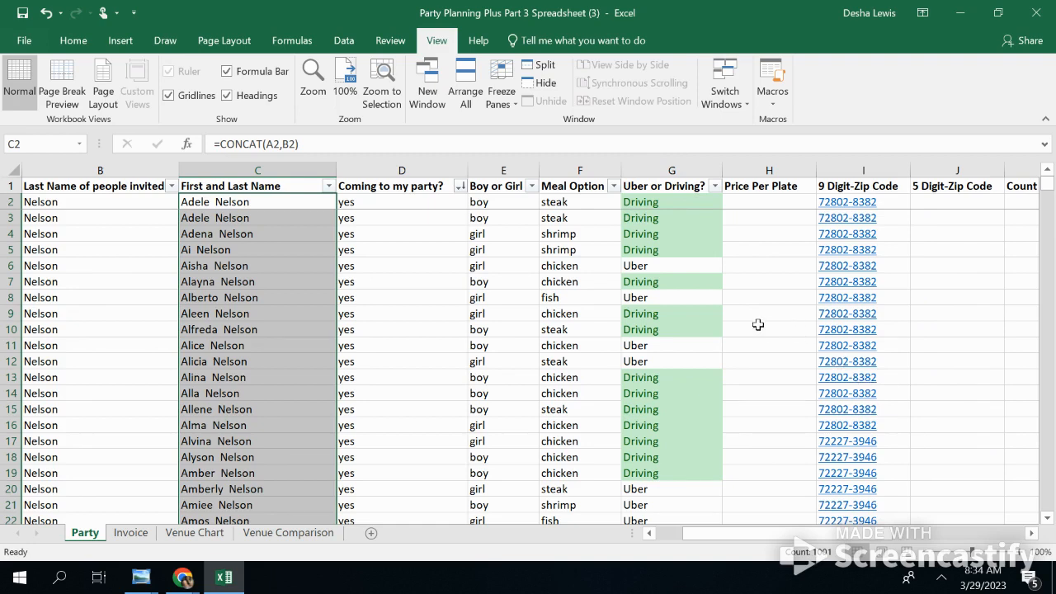
left_click(683, 165)
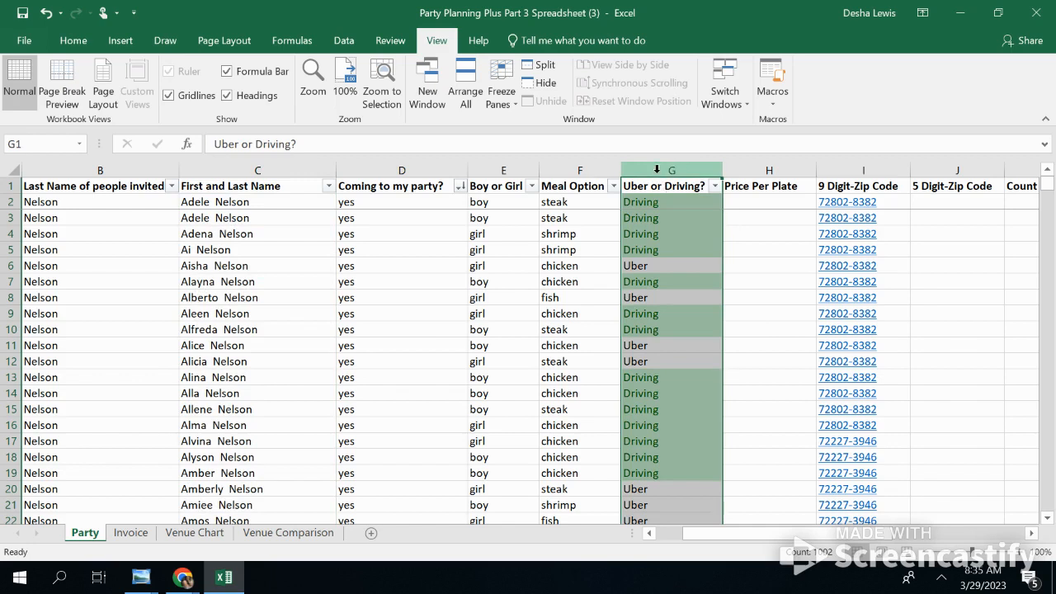
left_click(80, 40)
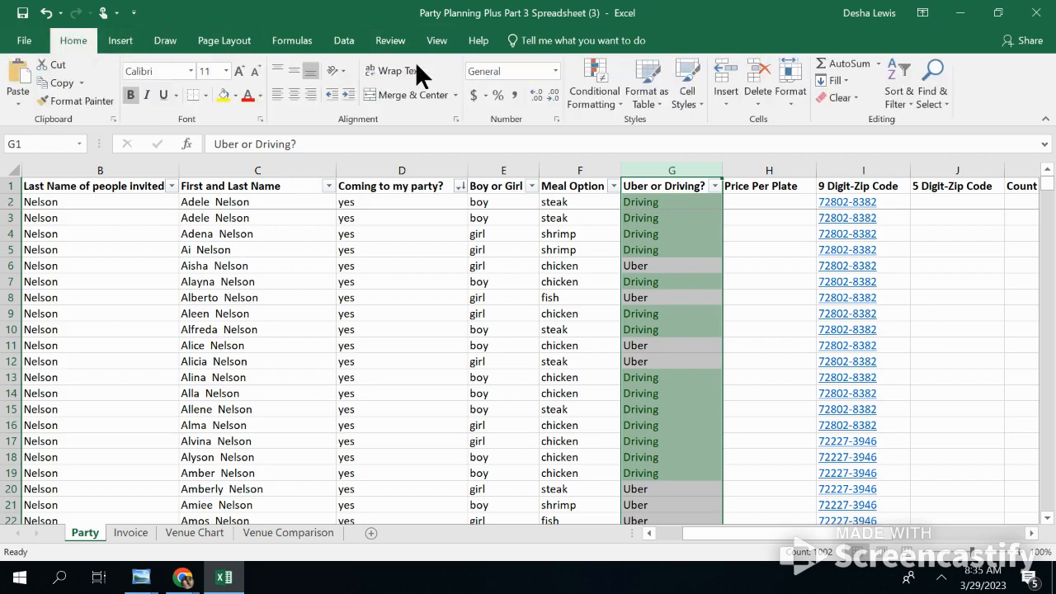
left_click(606, 109)
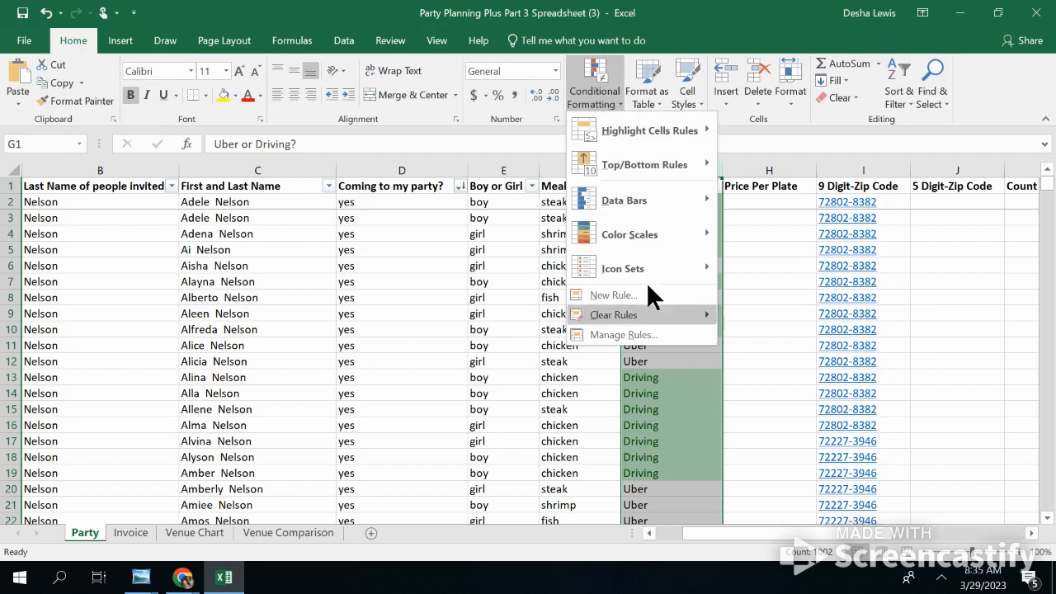
mouse_move(666, 317)
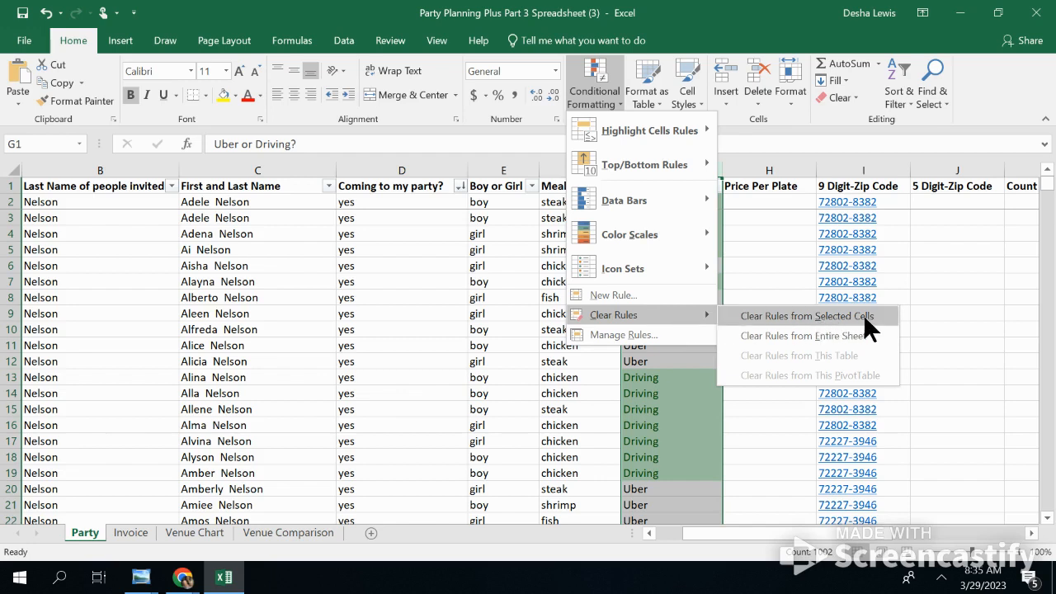
left_click(800, 315)
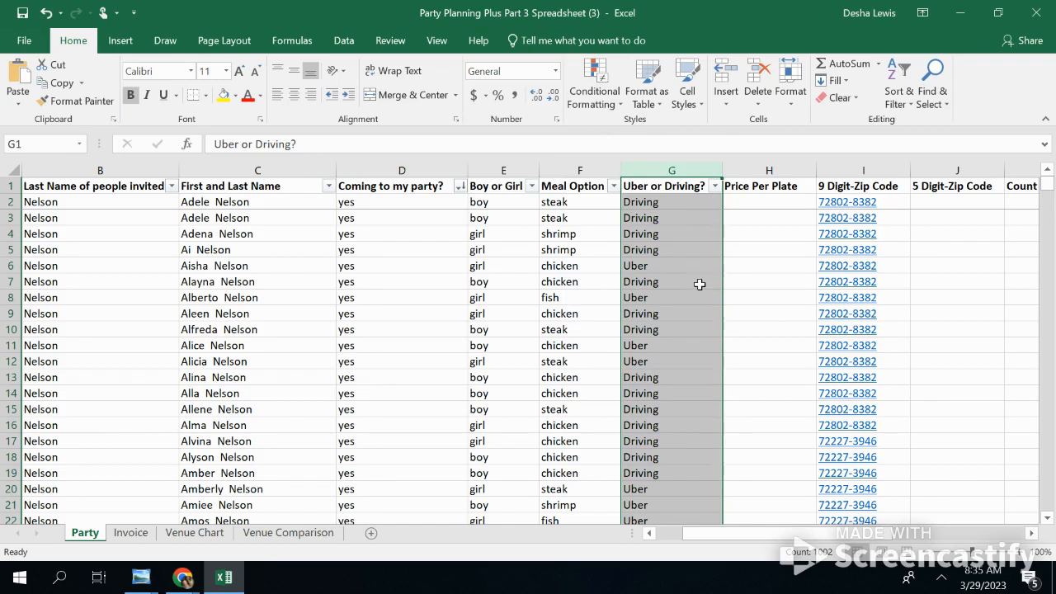
Insert the IF function in cell H2 under Price Per Plate, finding it through the function search
left_click(772, 203)
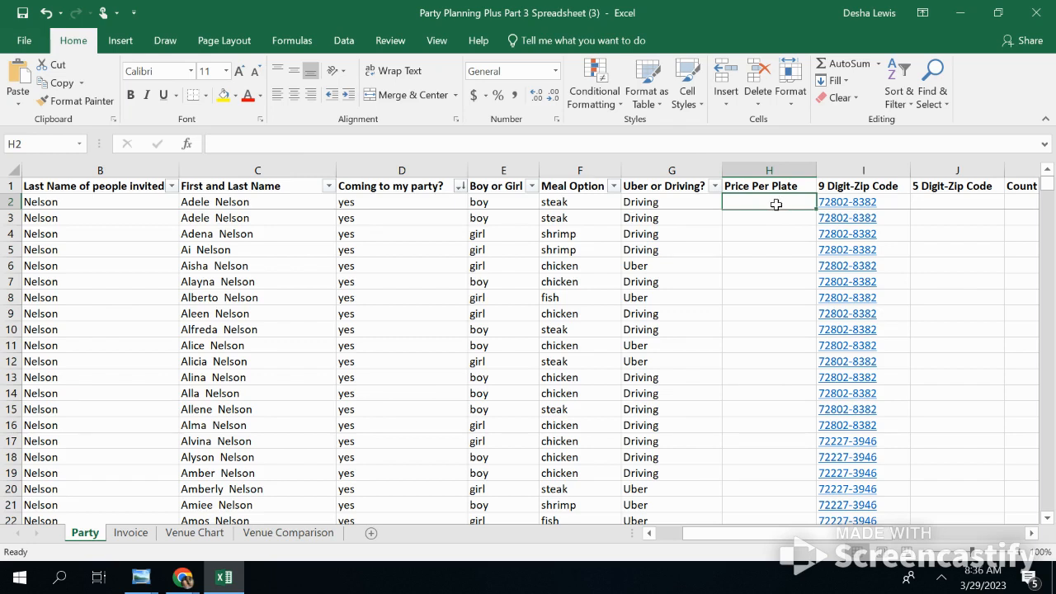
left_click(186, 143)
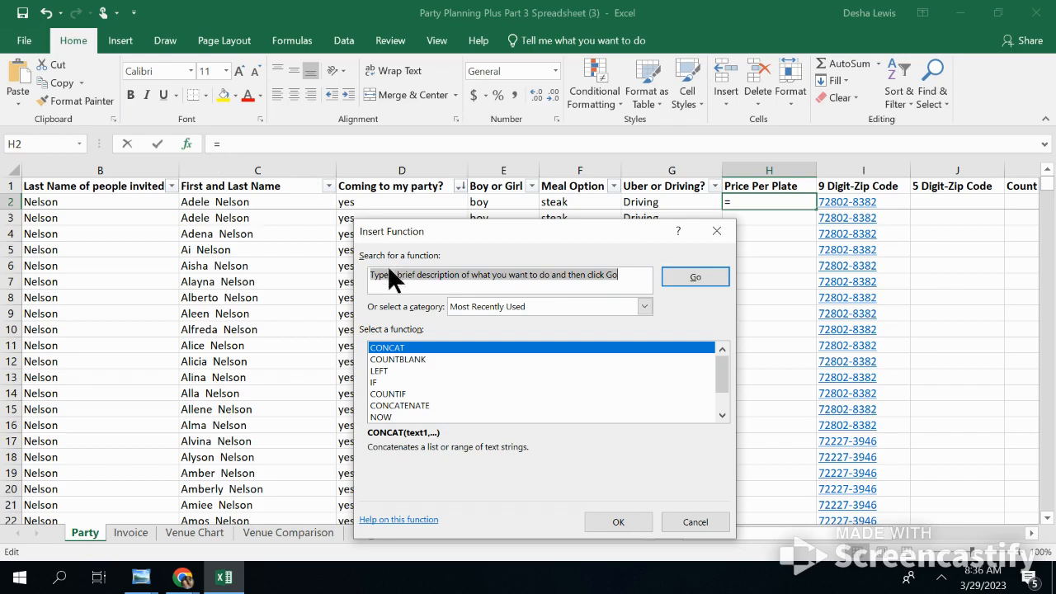
left_click(633, 274)
type("if")
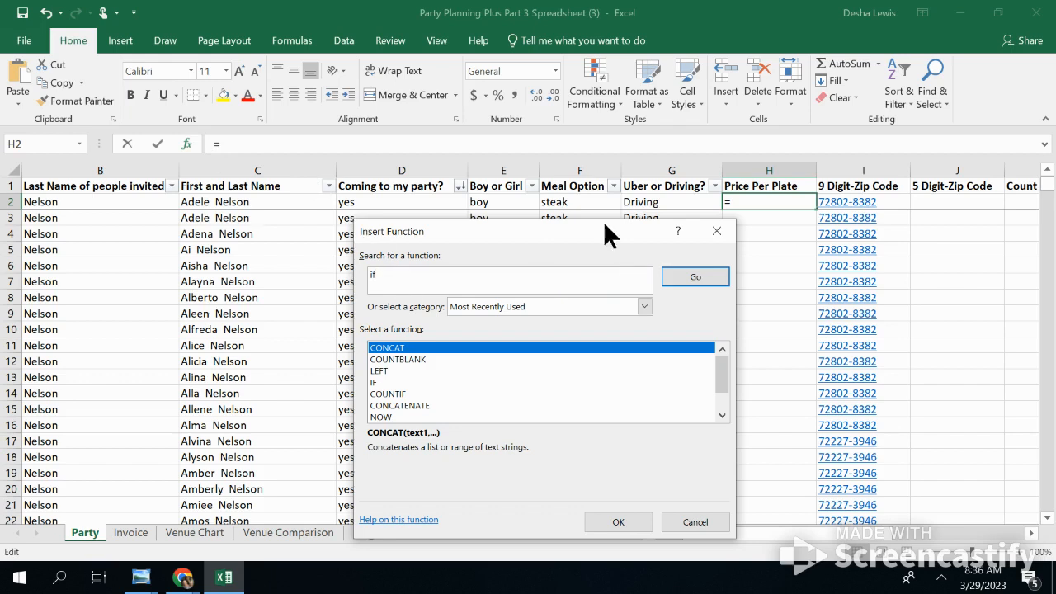
left_click(689, 278)
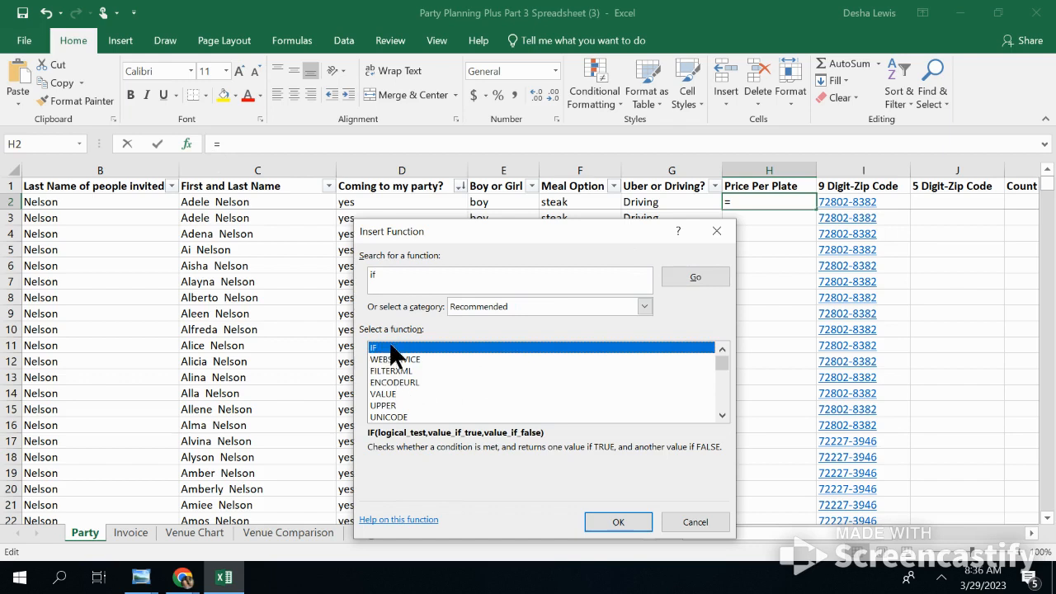
left_click(619, 515)
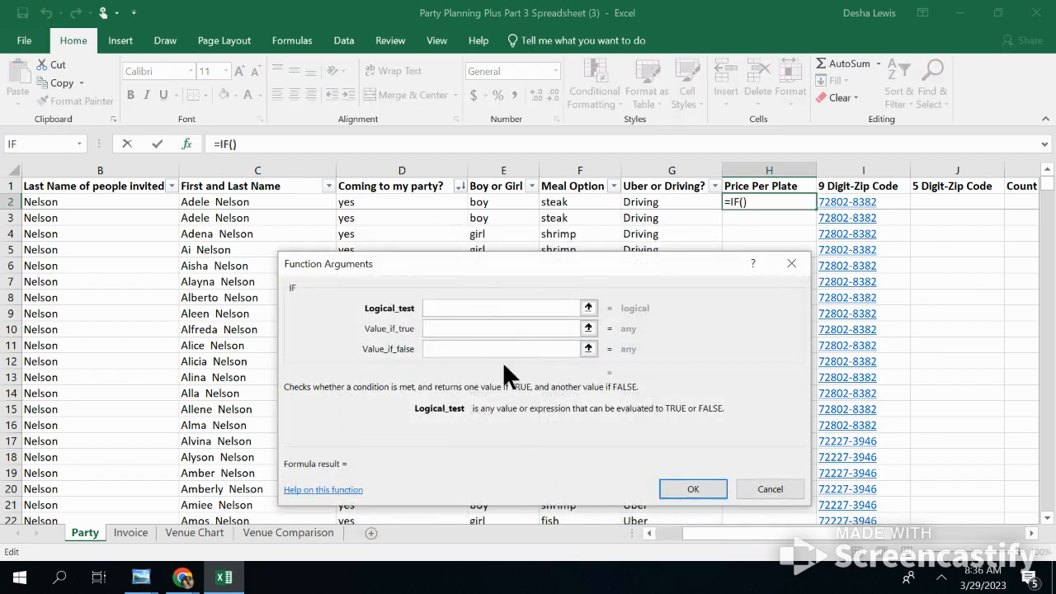
Set the IF arguments to F2="steak" for Logical_test, 20 for Value_if_true and 15 for Value_if_false, and complete the formula
left_click_drag(500, 265, 538, 269)
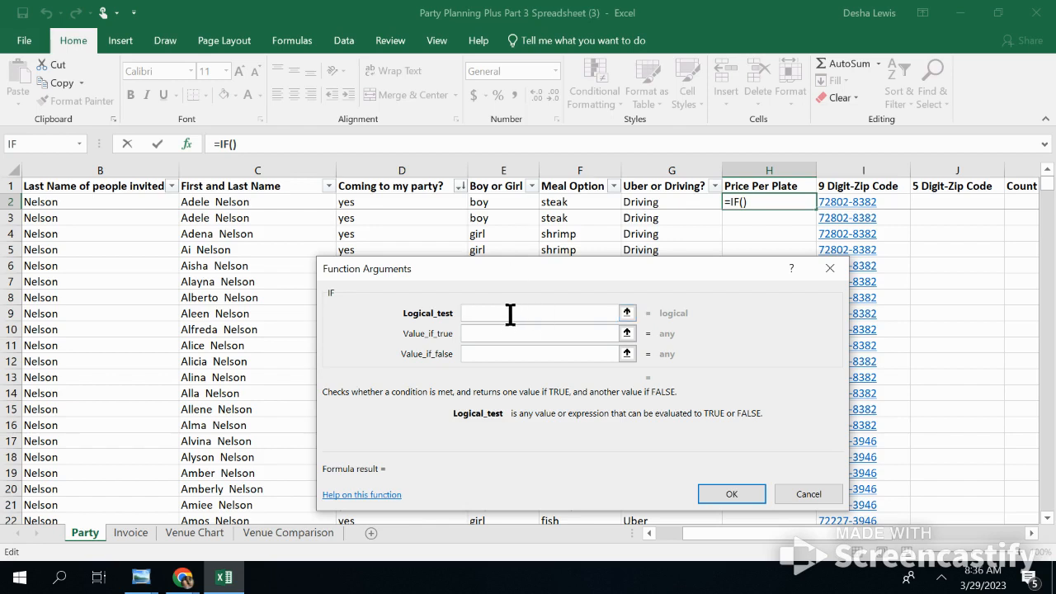
left_click(565, 203)
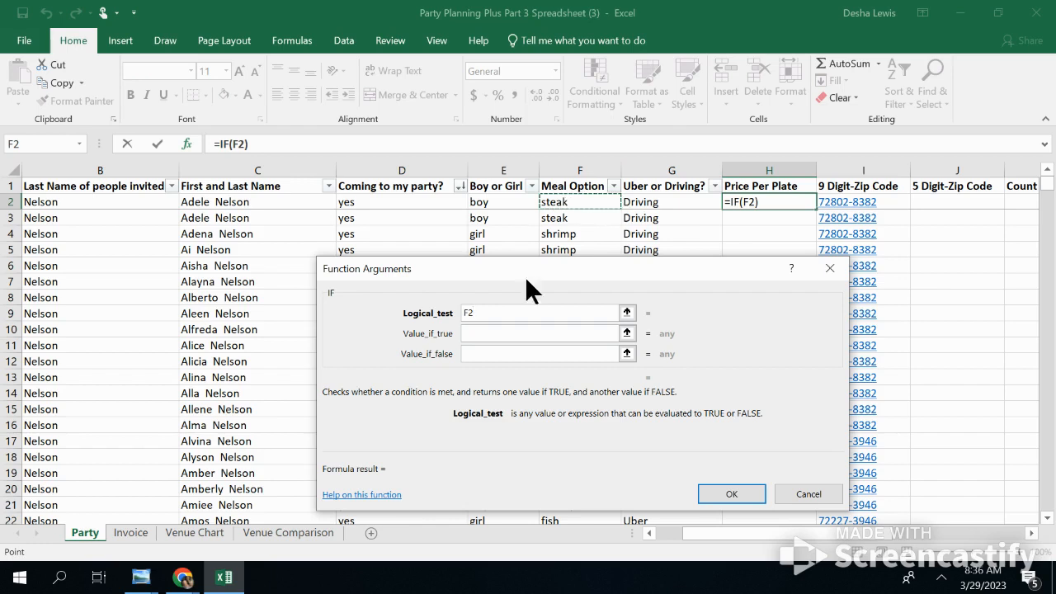
type("=")
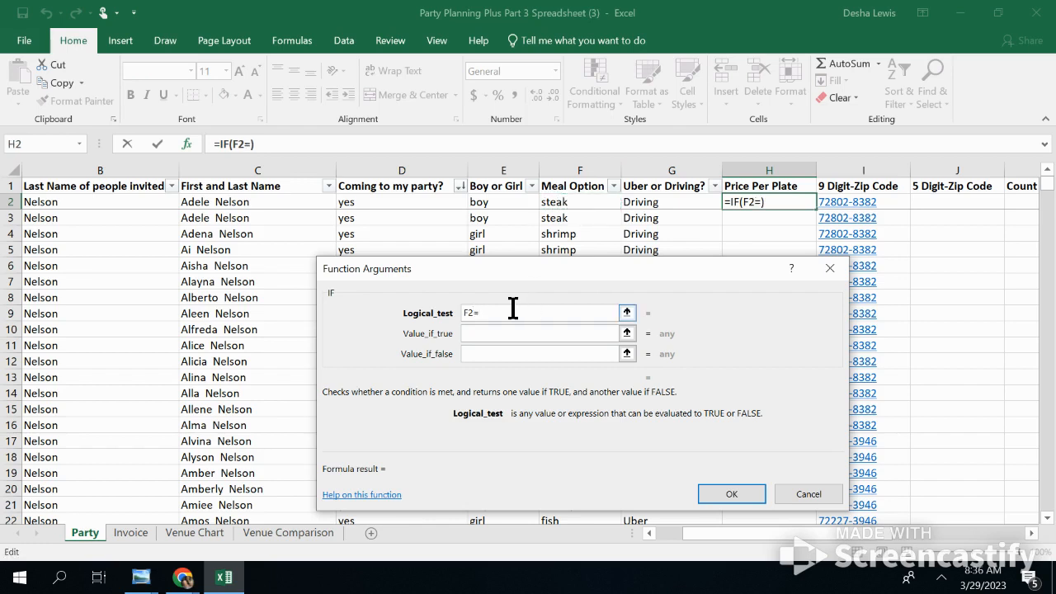
type("\"steak")
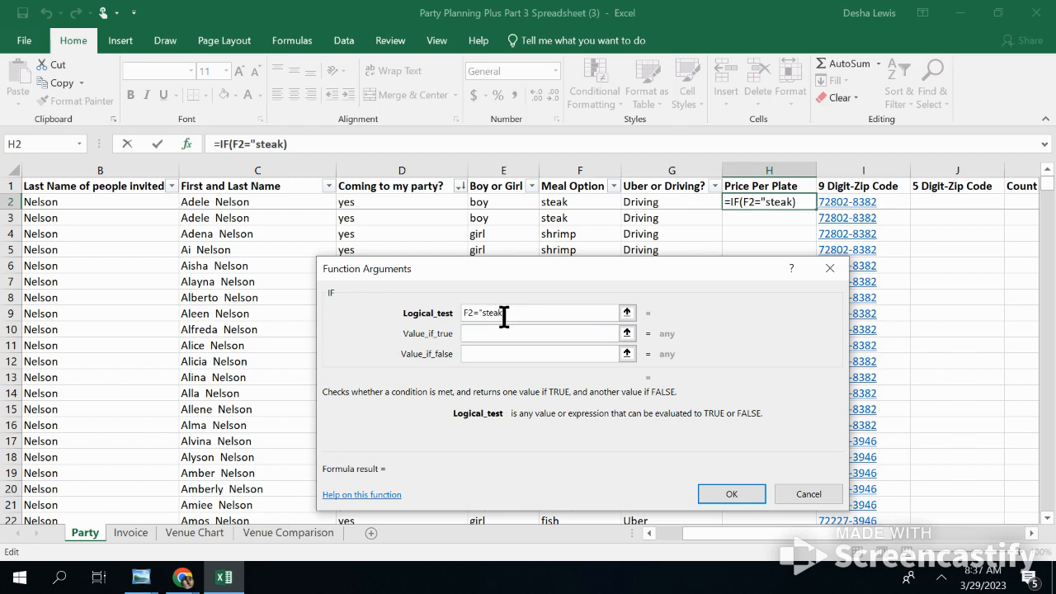
type("\"")
left_click(552, 333)
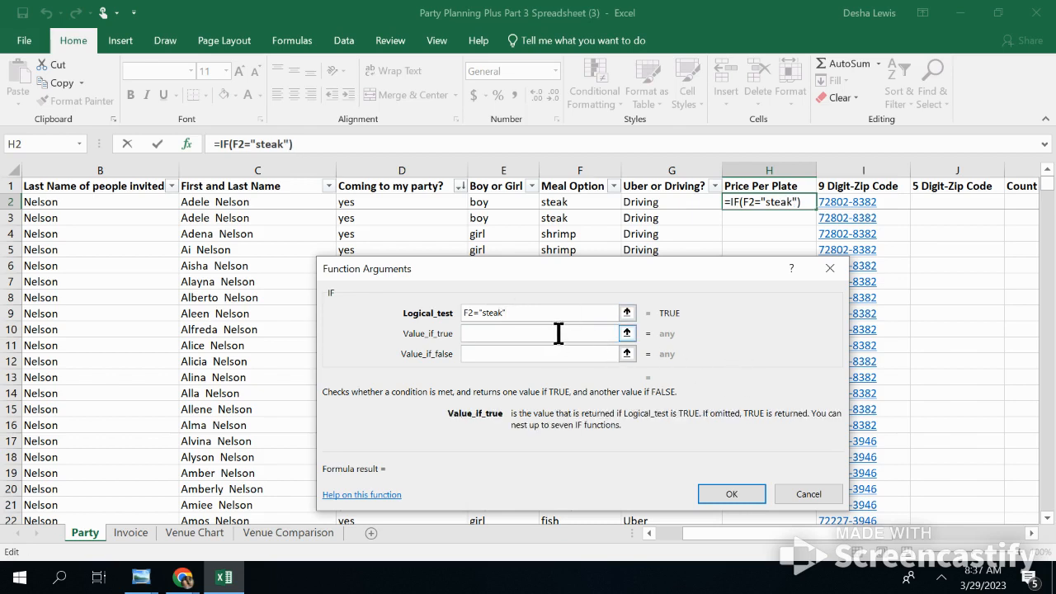
type("20")
left_click(518, 356)
type("15")
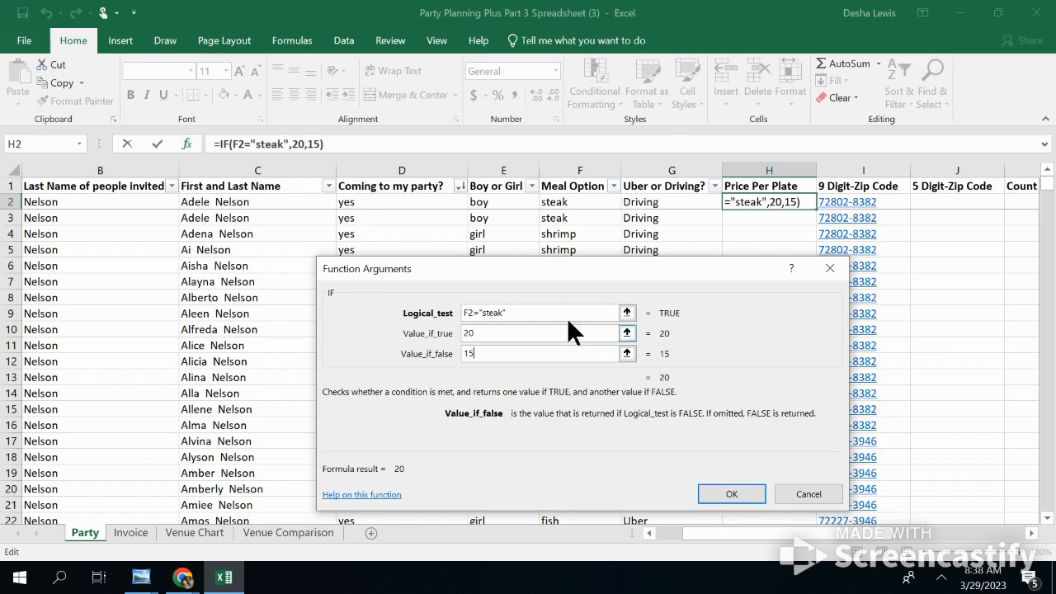
left_click(723, 495)
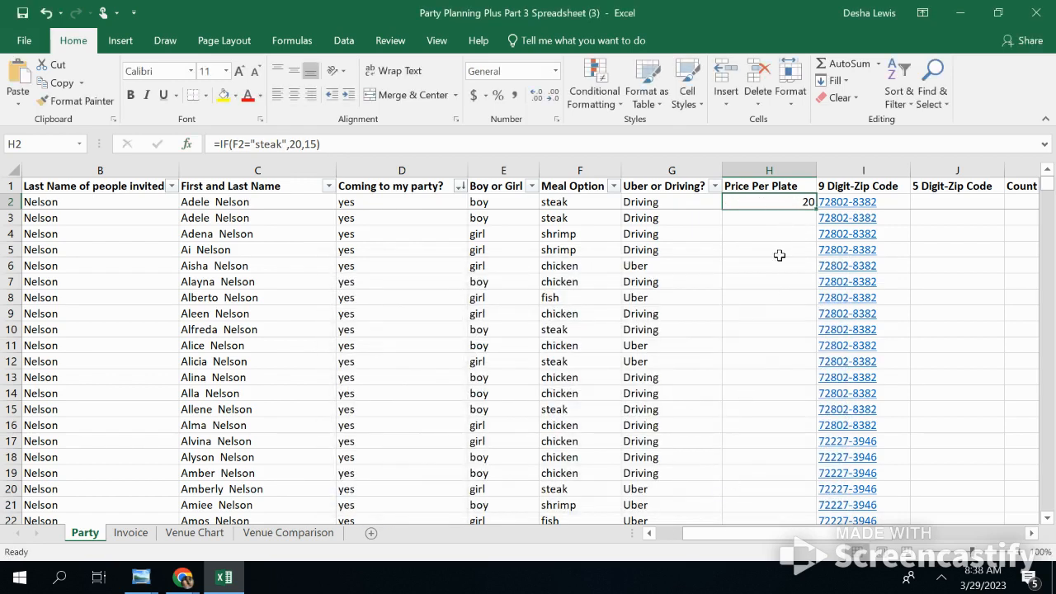
Fill the IF formula from H2 down the entire Price Per Plate column and check prices against the meal options
double_click(817, 210)
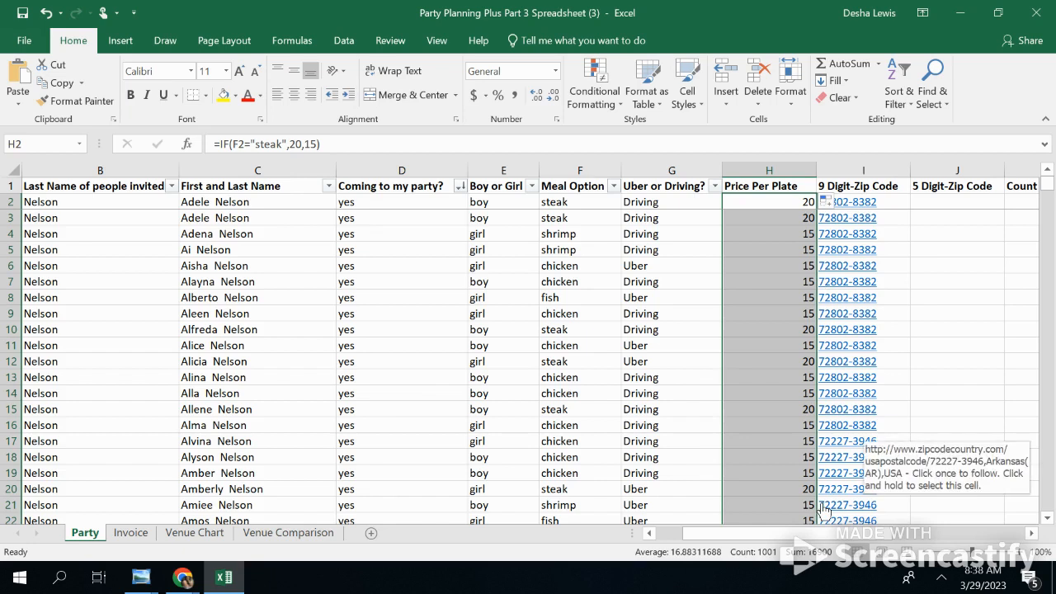
left_click(784, 237)
left_click(569, 237)
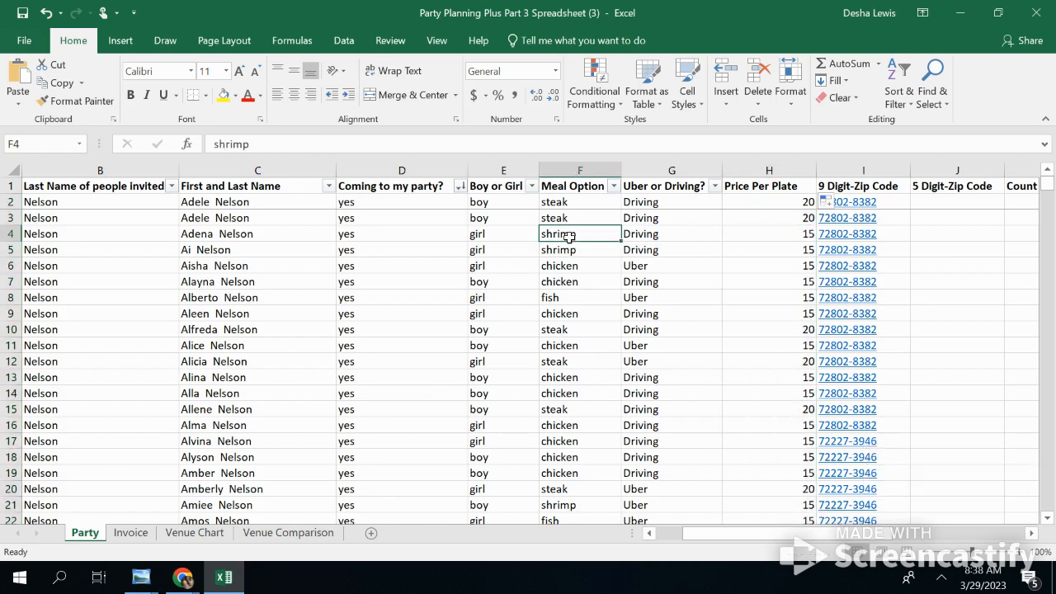
left_click(579, 316)
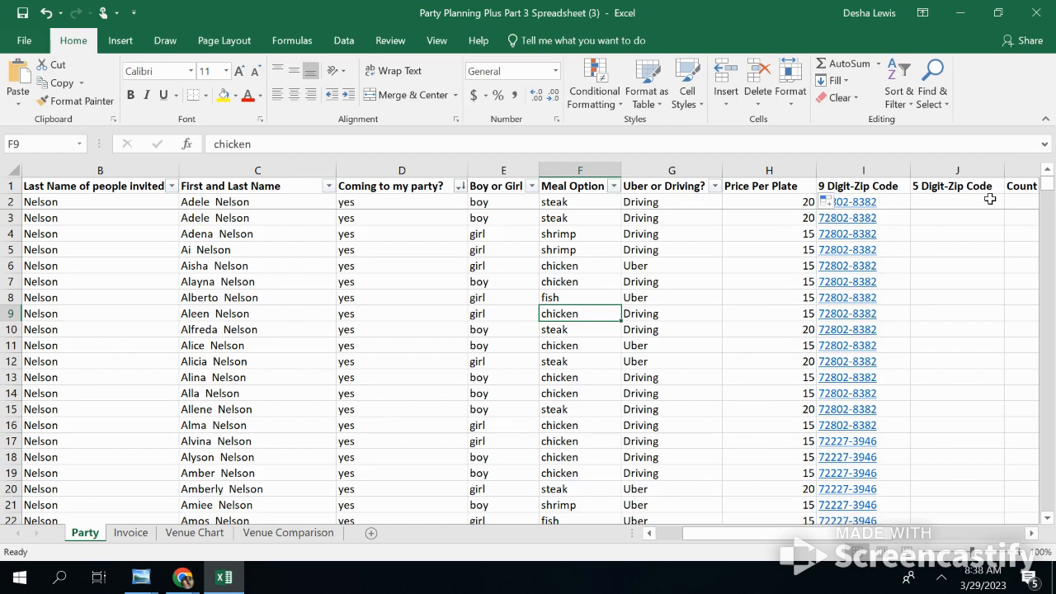
Select cell J2 under the 5 Digit-Zip Code header
left_click(949, 205)
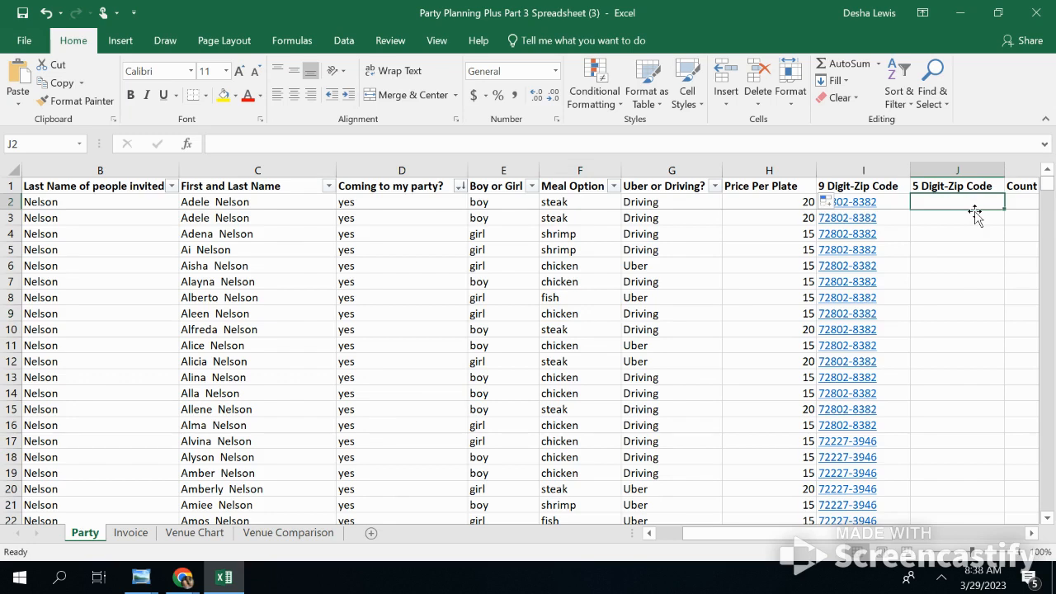
left_click(953, 231)
left_click(957, 204)
left_click(188, 144)
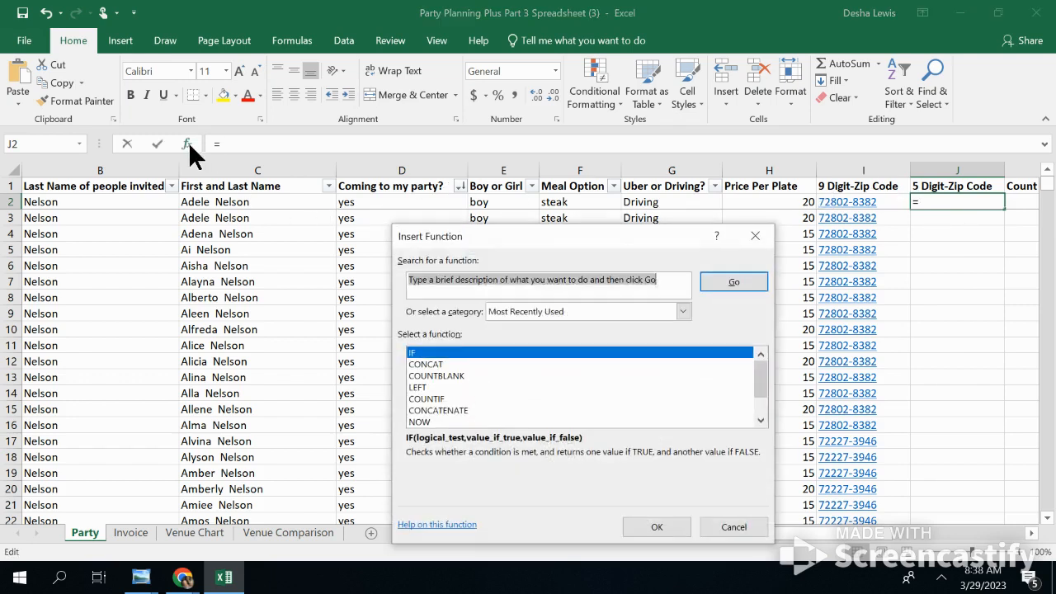
left_click(484, 278)
type("left")
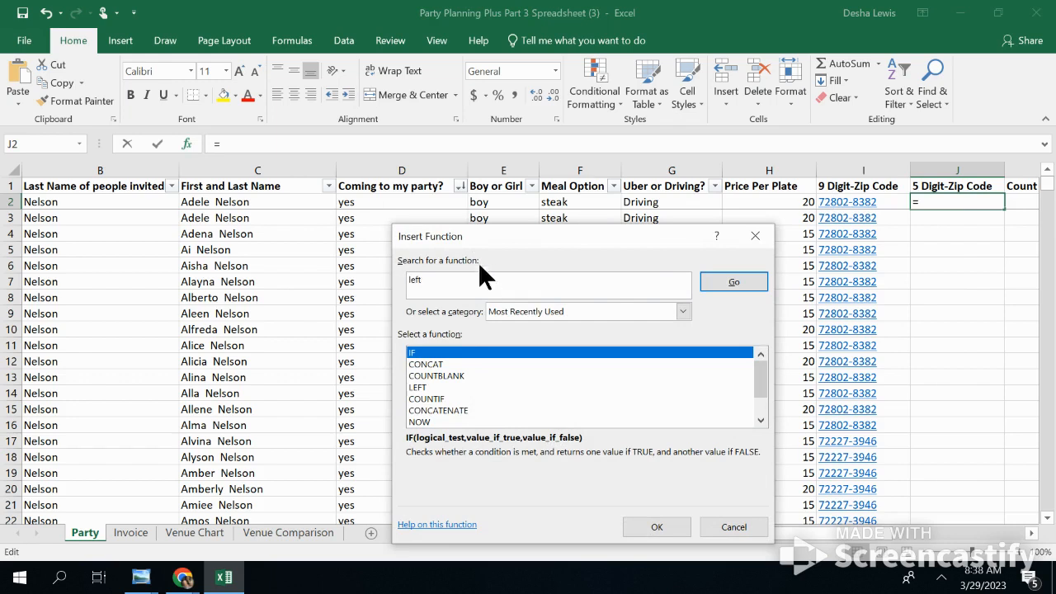
left_click(670, 523)
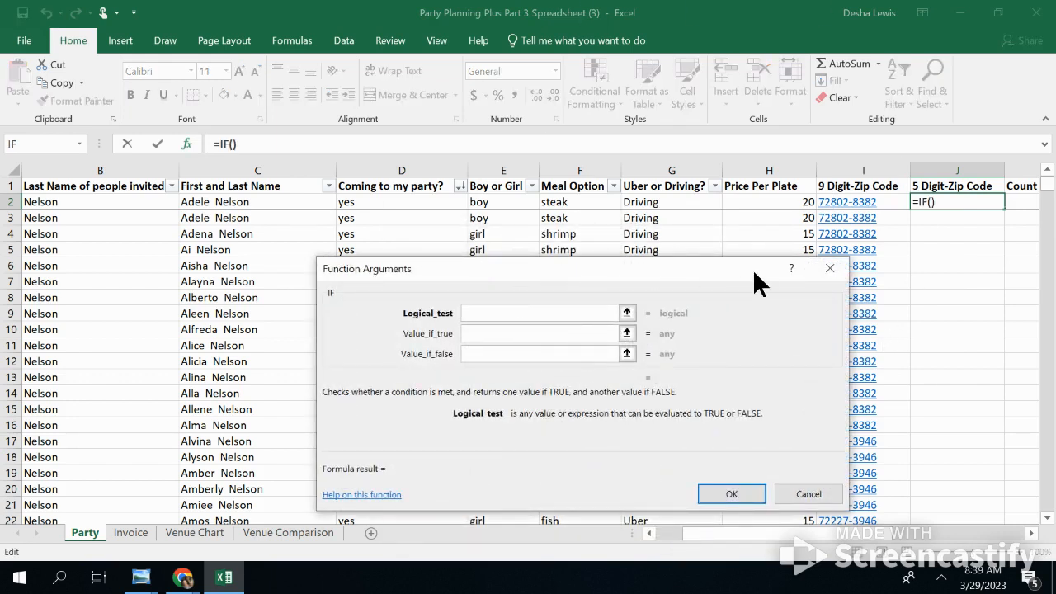
left_click(802, 494)
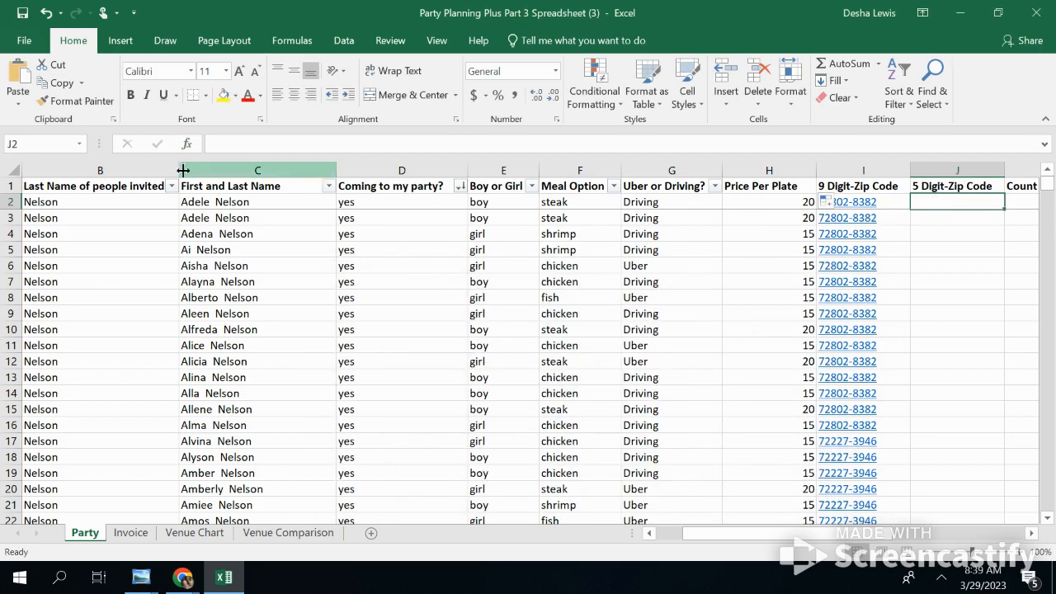
Insert the LEFT function in cell J2 under 5 Digit-Zip Code, finding it through the function search
left_click(188, 144)
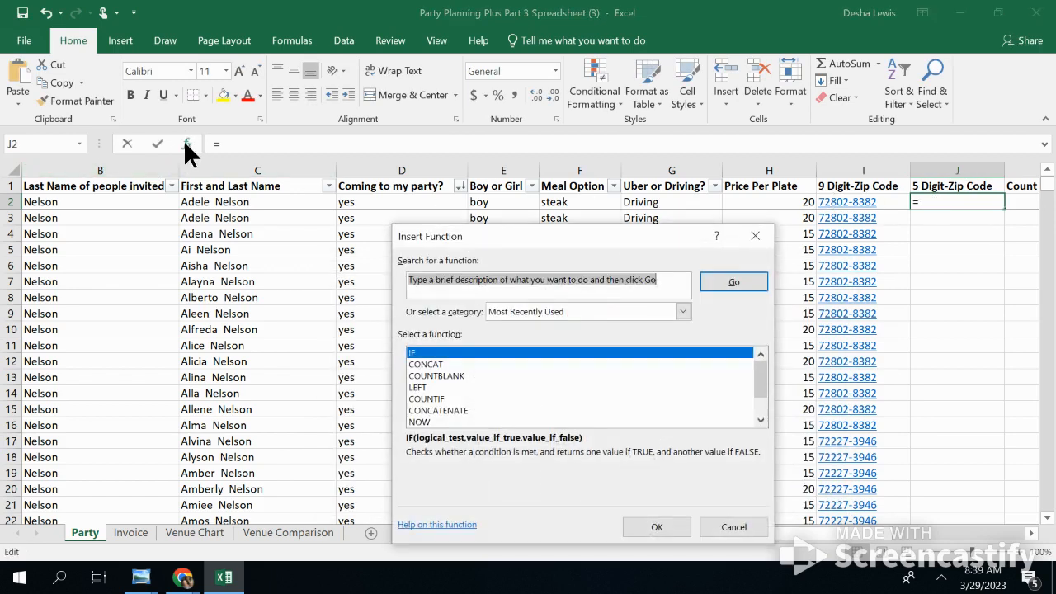
left_click(460, 293)
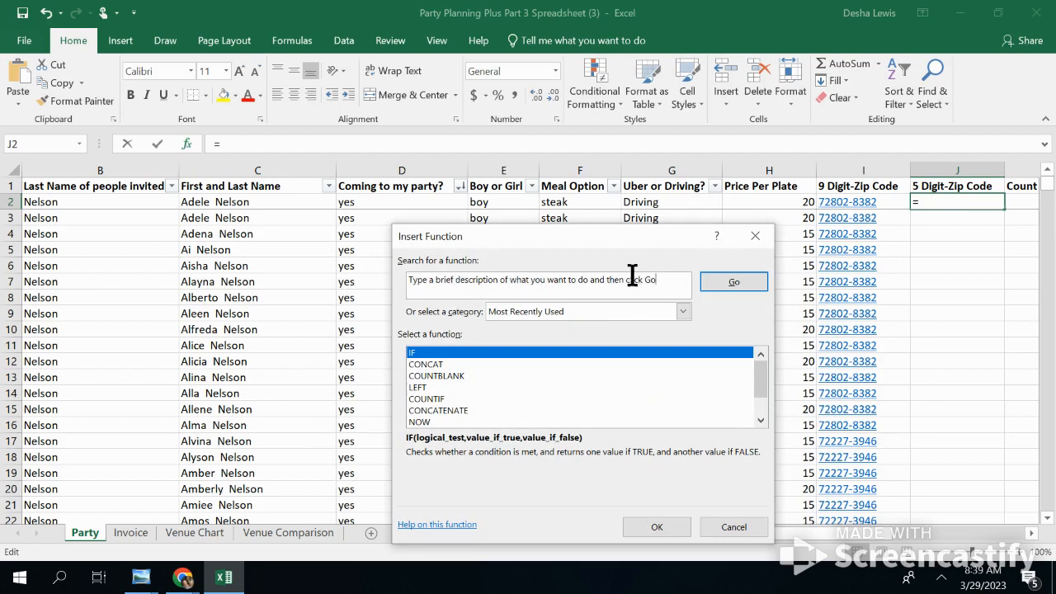
left_click_drag(663, 280, 363, 279)
key("BackSpace")
type("left")
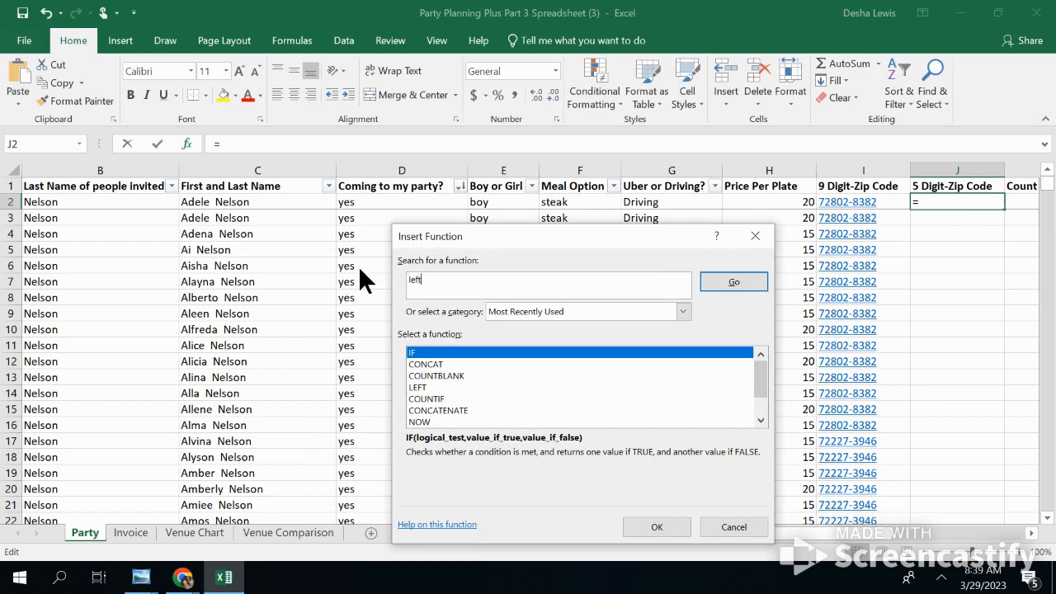
left_click(752, 281)
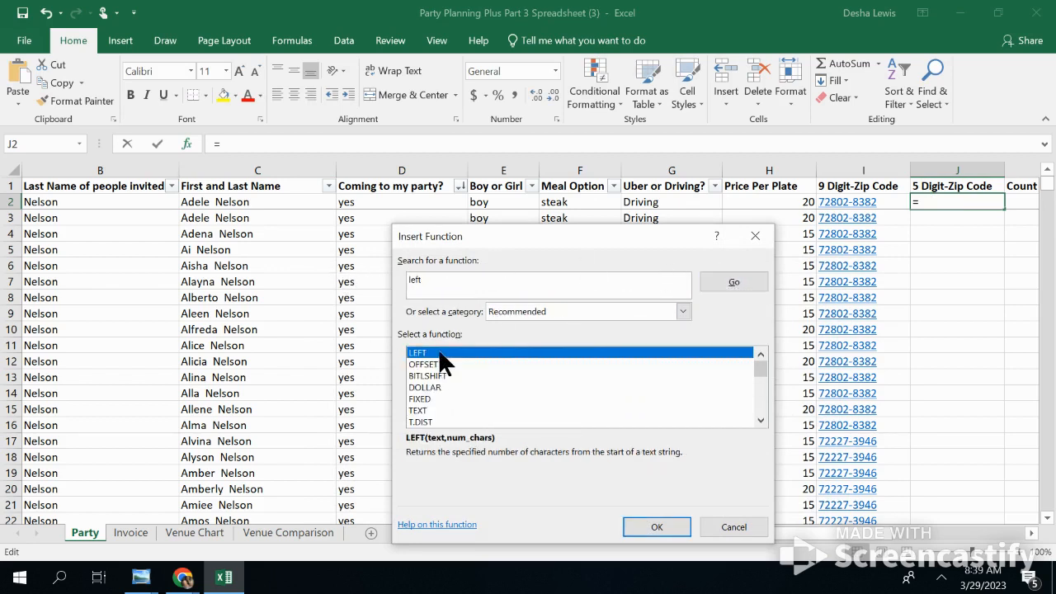
left_click(666, 525)
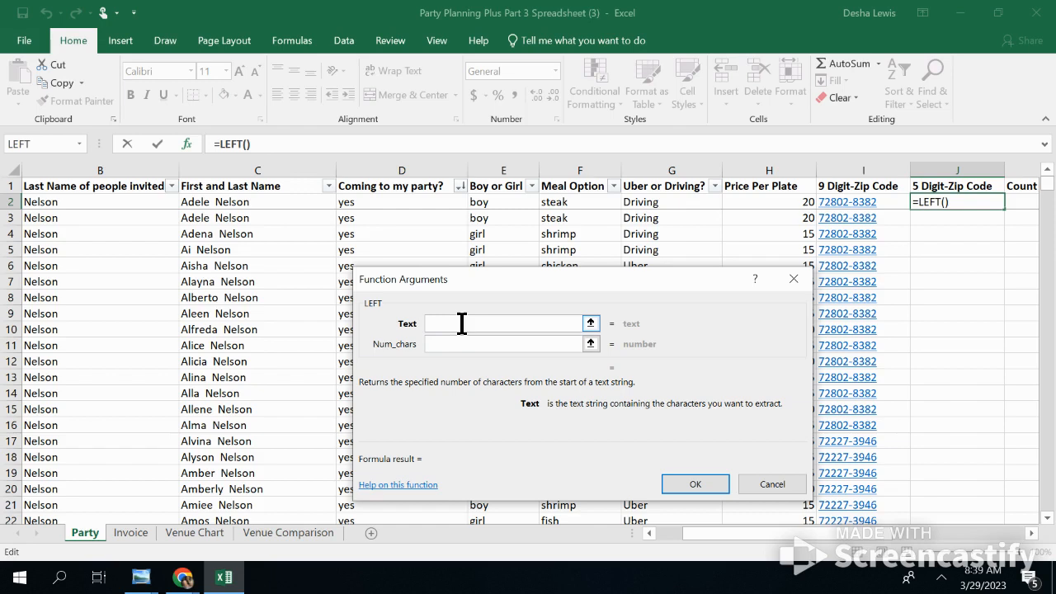
Set the LEFT arguments to I2 for Text and 5 for Num_chars, and complete the formula
left_click(866, 200)
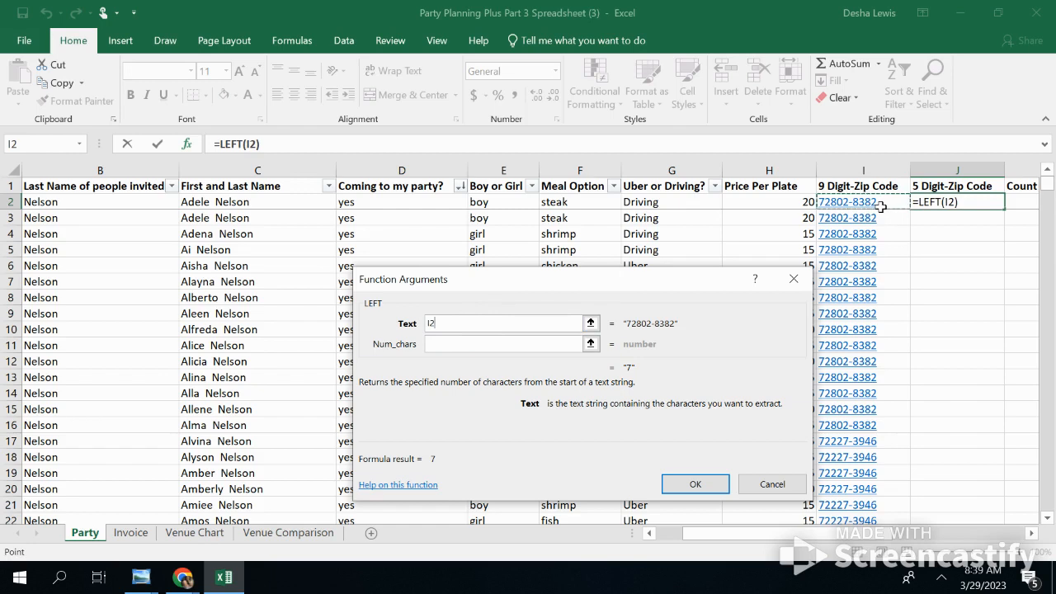
left_click(453, 343)
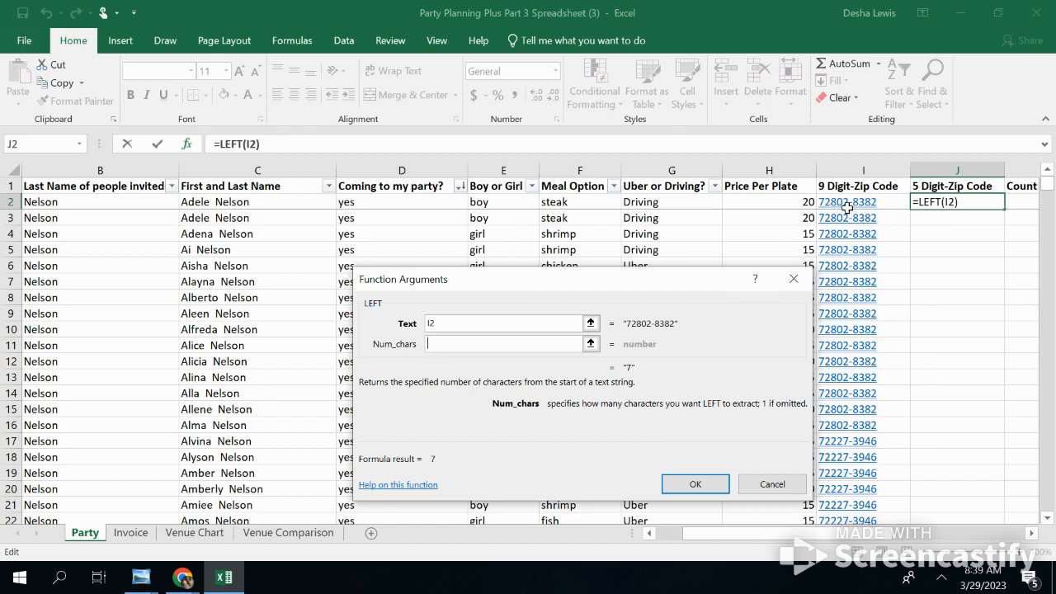
left_click(486, 344)
type("5")
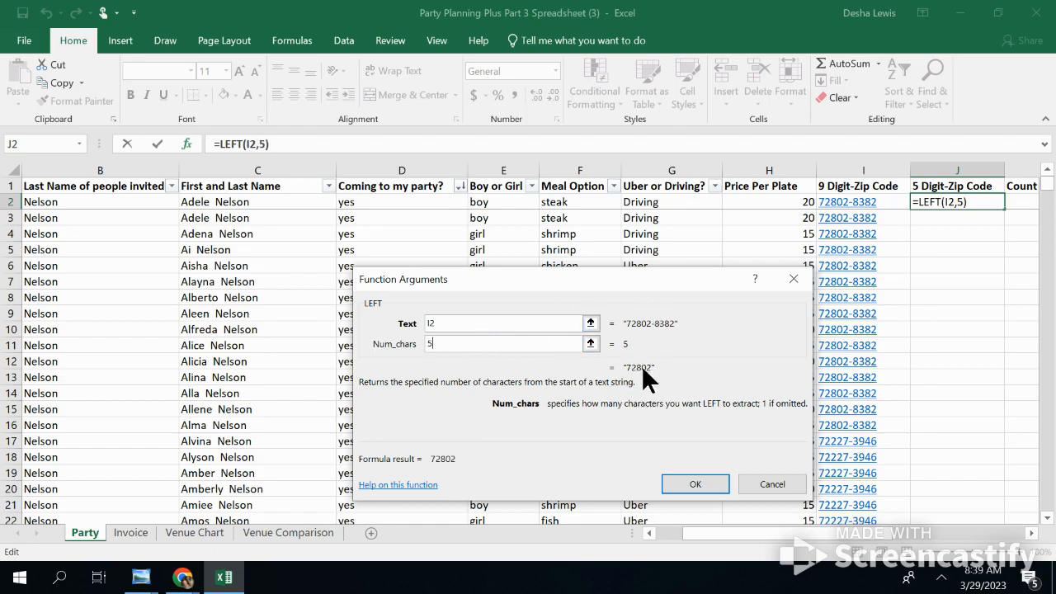
left_click(691, 485)
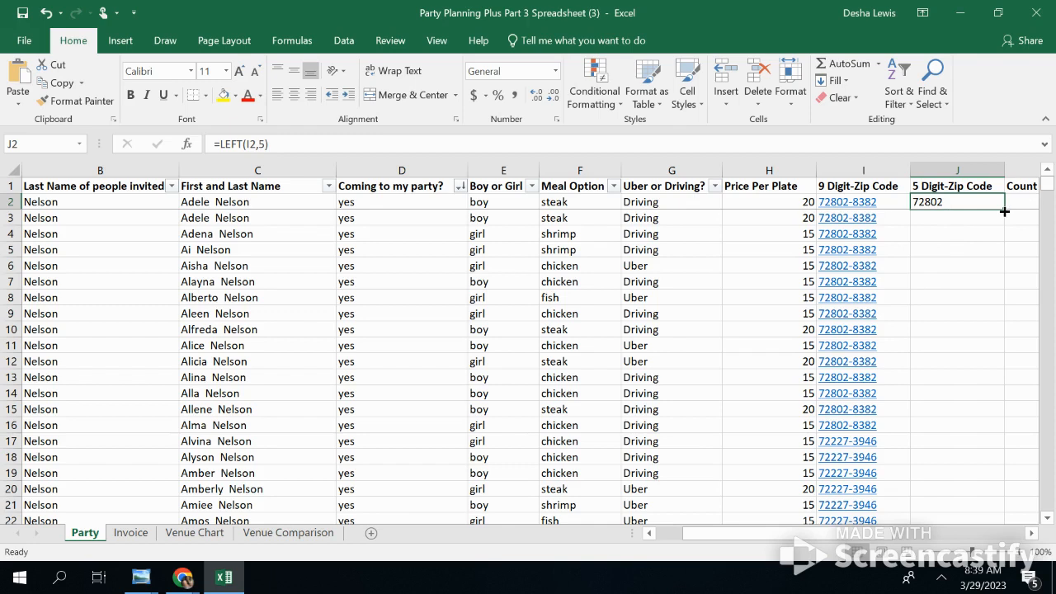
Fill the LEFT formula from J2 down the entire 5 Digit-Zip Code column
mouse_move(1004, 209)
left_mouse_down()
mouse_move(999, 289)
mouse_move(1002, 209)
left_mouse_up()
double_click(1003, 209)
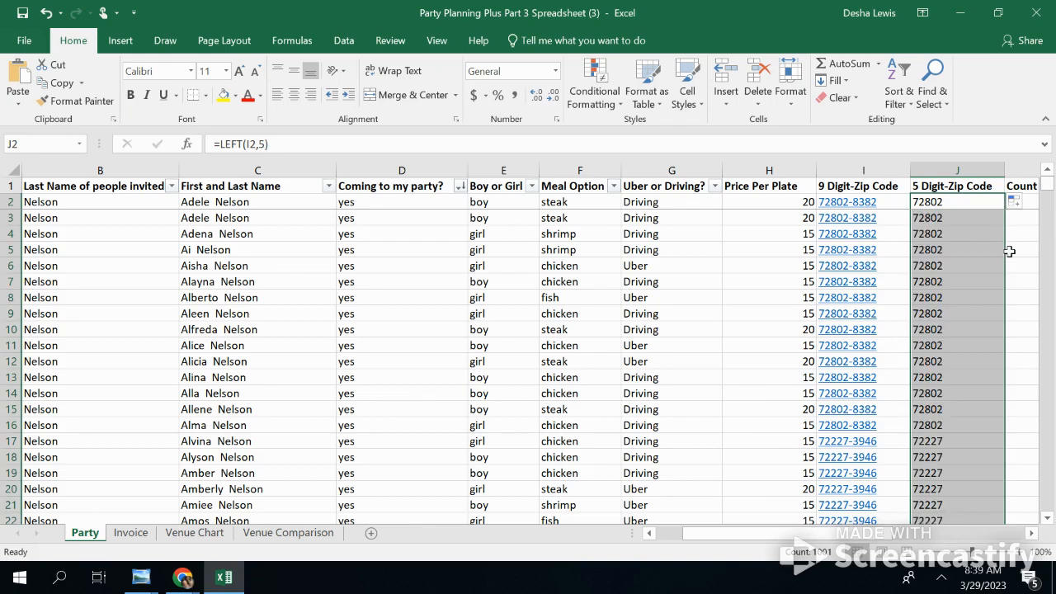
Insert the COUNTBLANK function in cell K2 under Count How Many People Haven't RSVP'd
left_click_drag(789, 533, 870, 541)
left_click(615, 200)
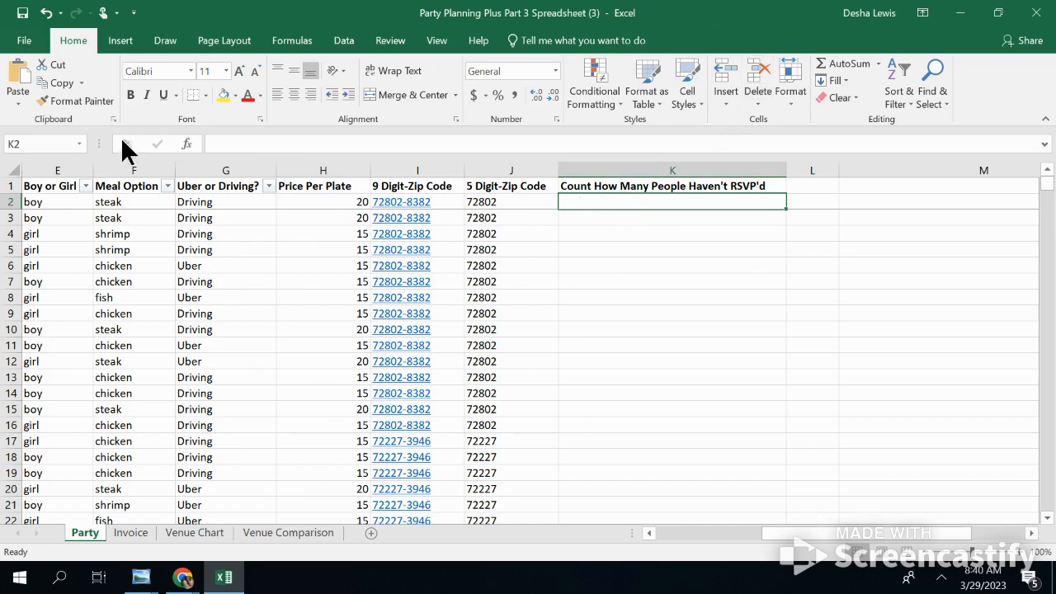
left_click(189, 144)
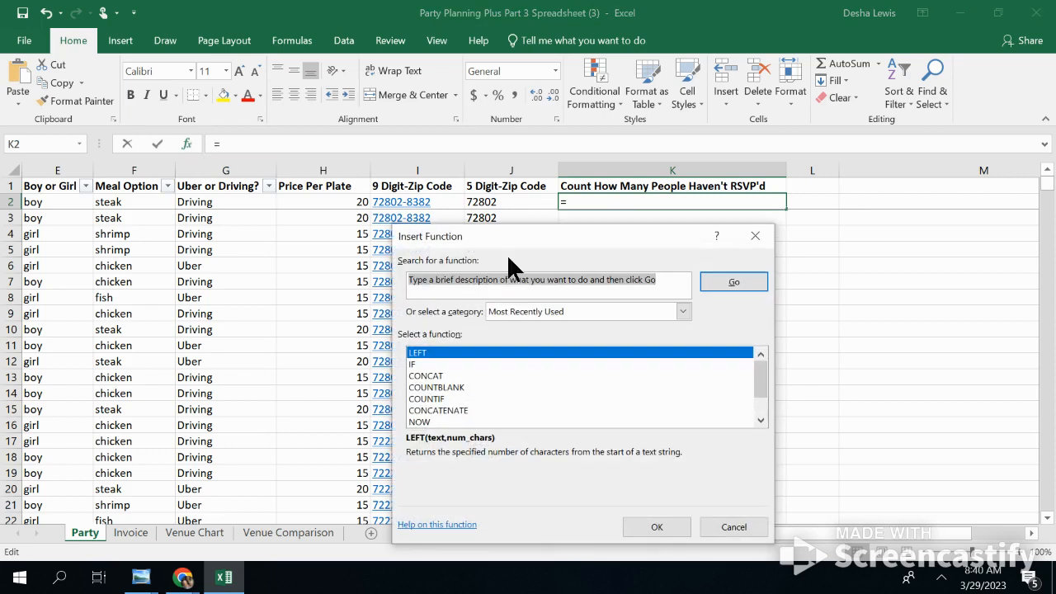
left_click(450, 383)
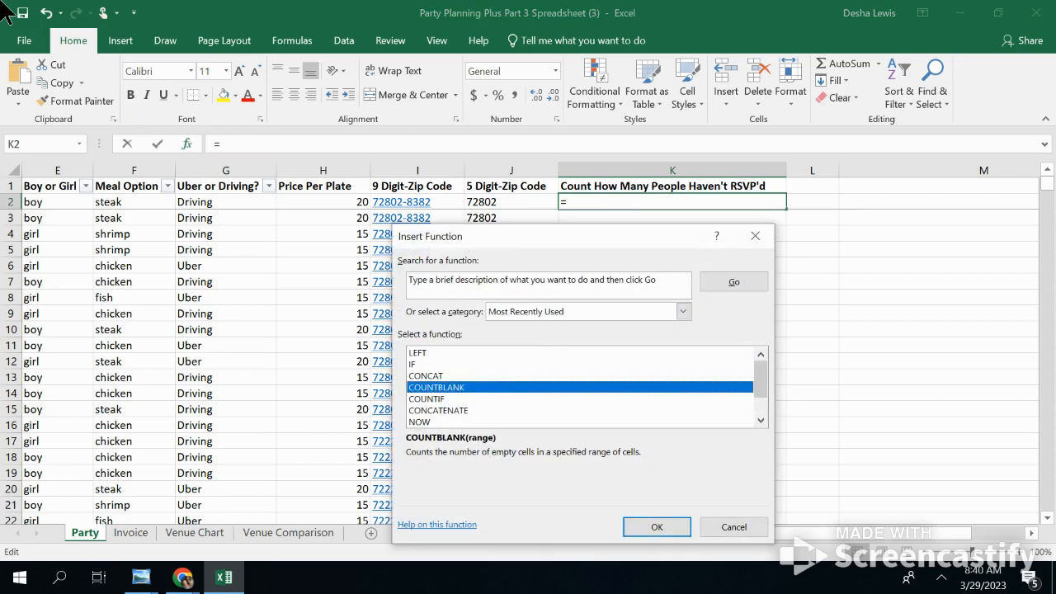
left_click(652, 526)
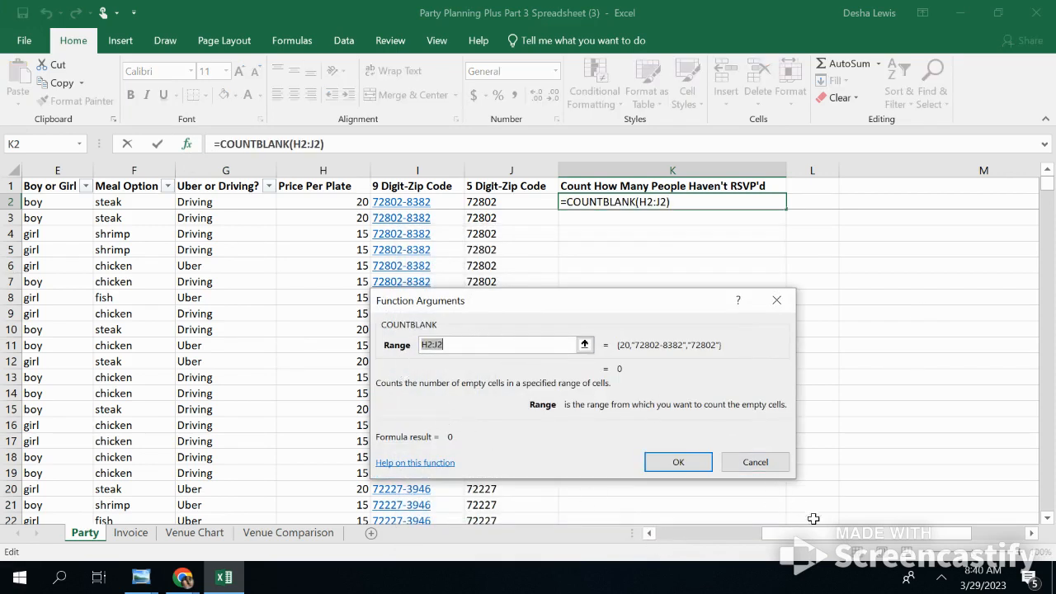
Set the COUNTBLANK range to D2:D1002, covering the whole Coming to my party? column, and complete the formula
left_click_drag(790, 540, 674, 541)
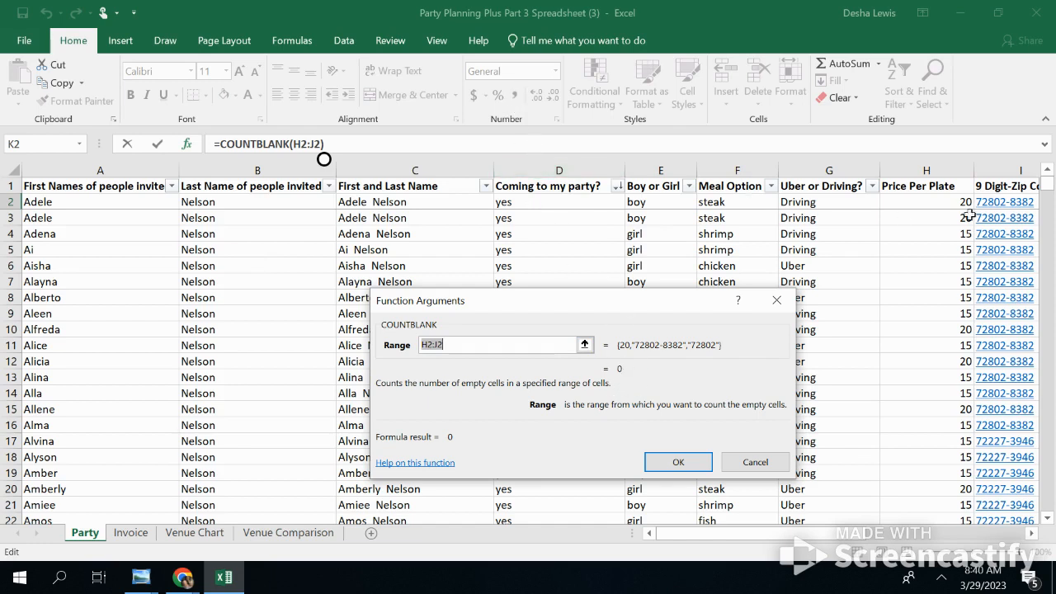
left_click_drag(1046, 184, 1046, 188)
left_click_drag(1046, 185, 1048, 504)
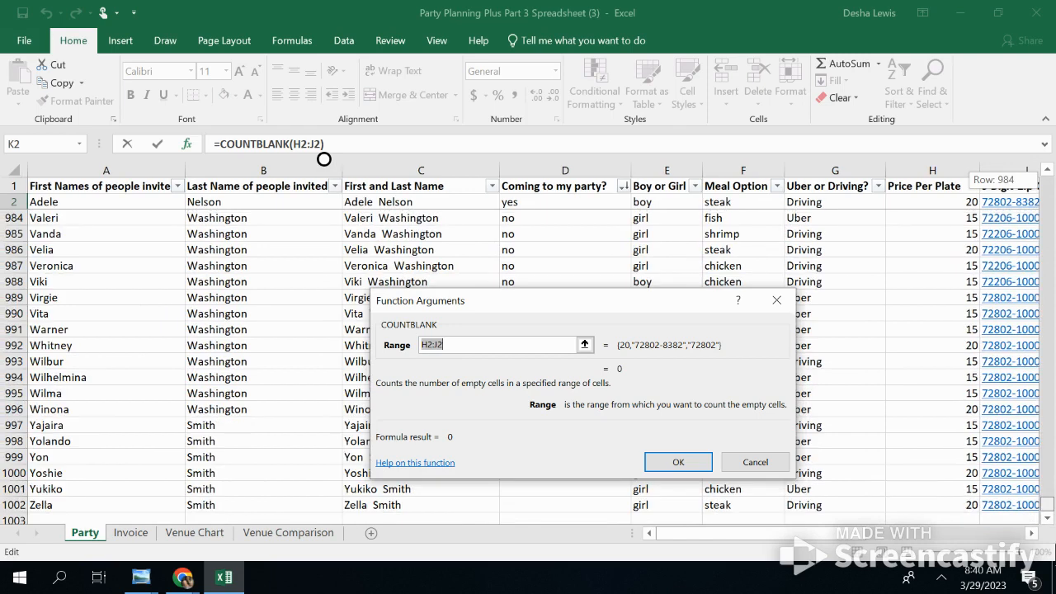
left_click_drag(1047, 505, 1047, 183)
type("d")
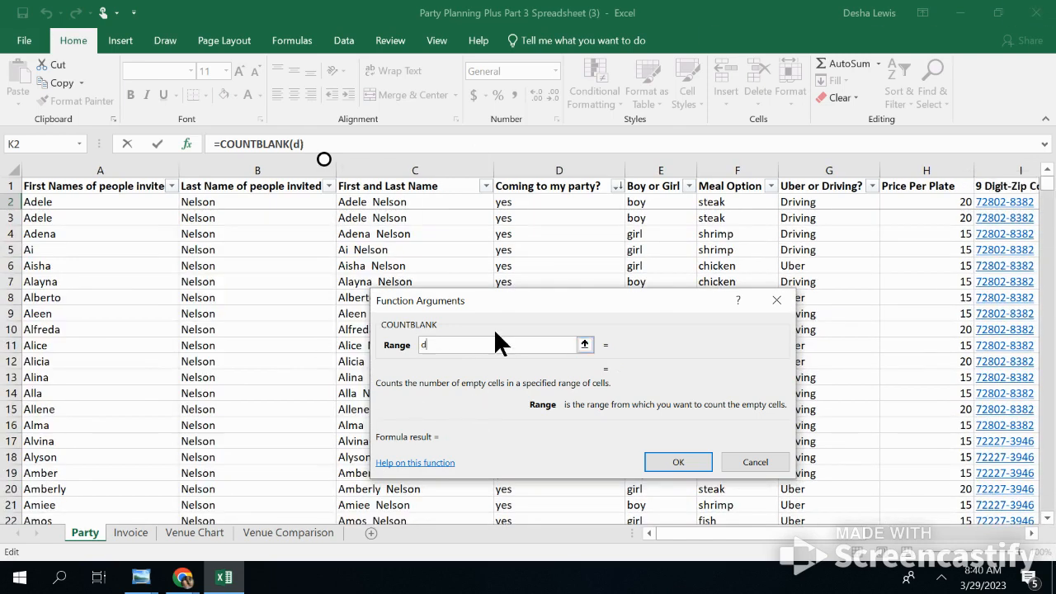
type("2:d1002")
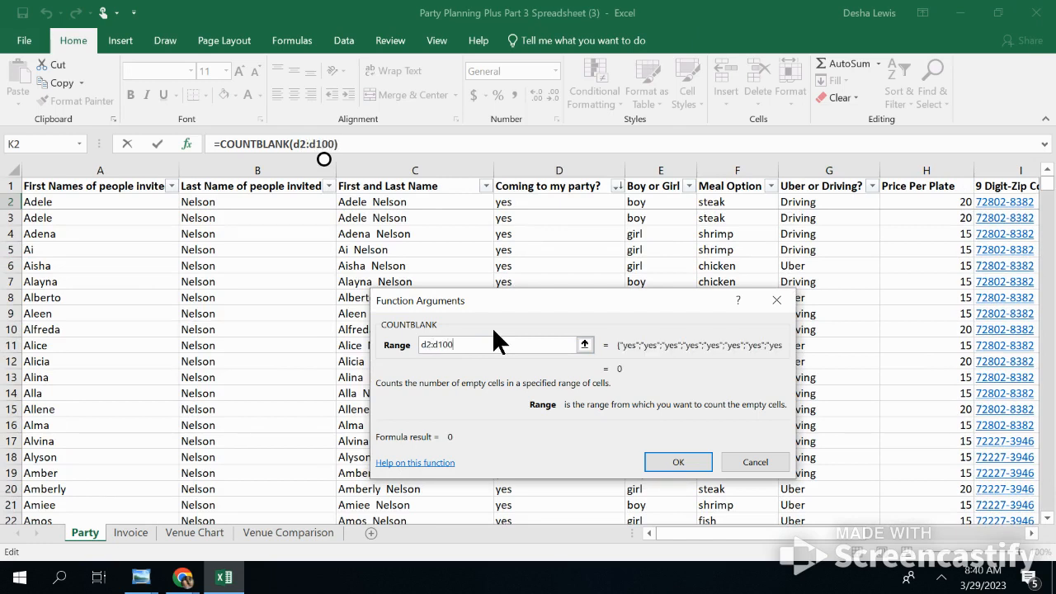
left_click(680, 456)
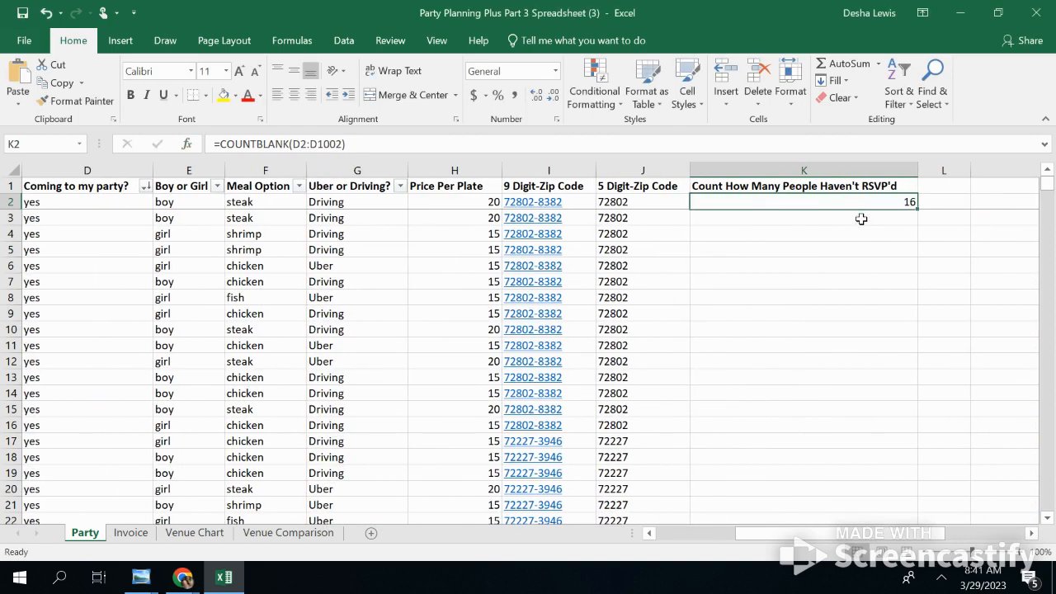
Check the Coming to my party? column through row 1002 for blank responses against the count in K2
left_click_drag(811, 534, 734, 545)
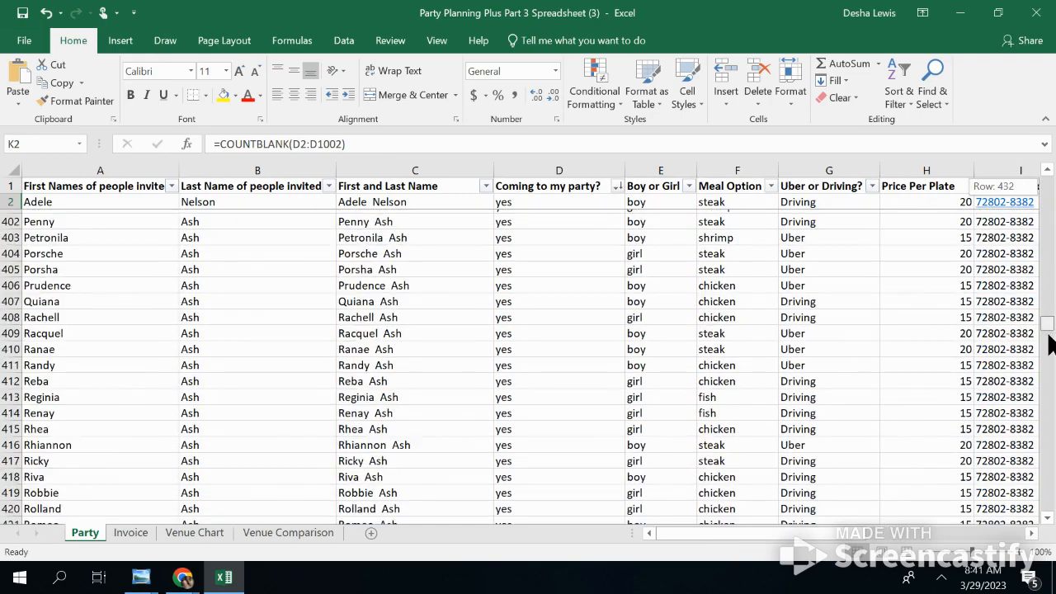
left_click_drag(1047, 496, 1047, 503)
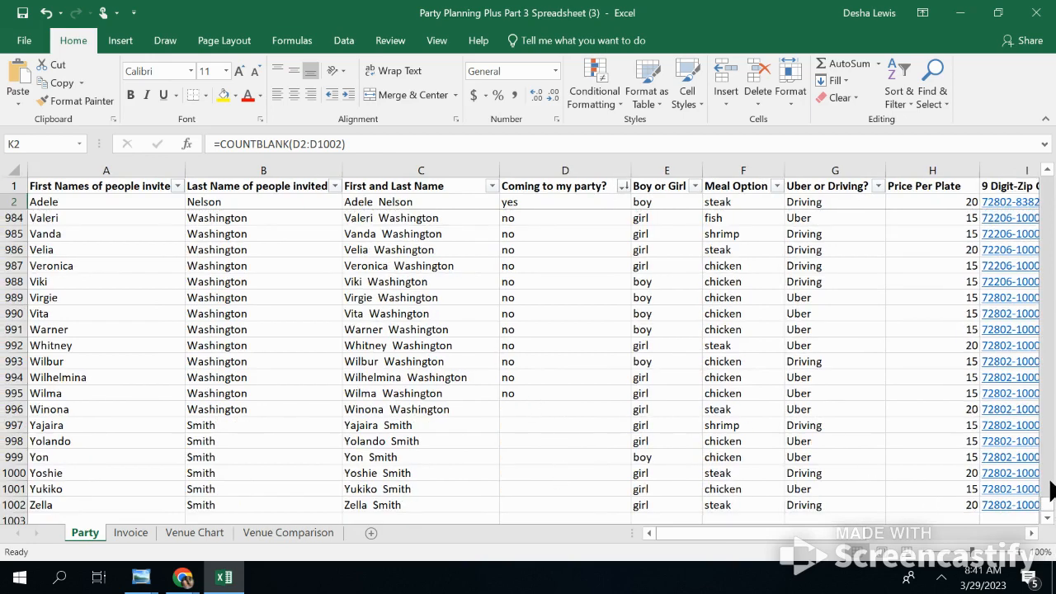
left_click_drag(1049, 505, 1049, 290)
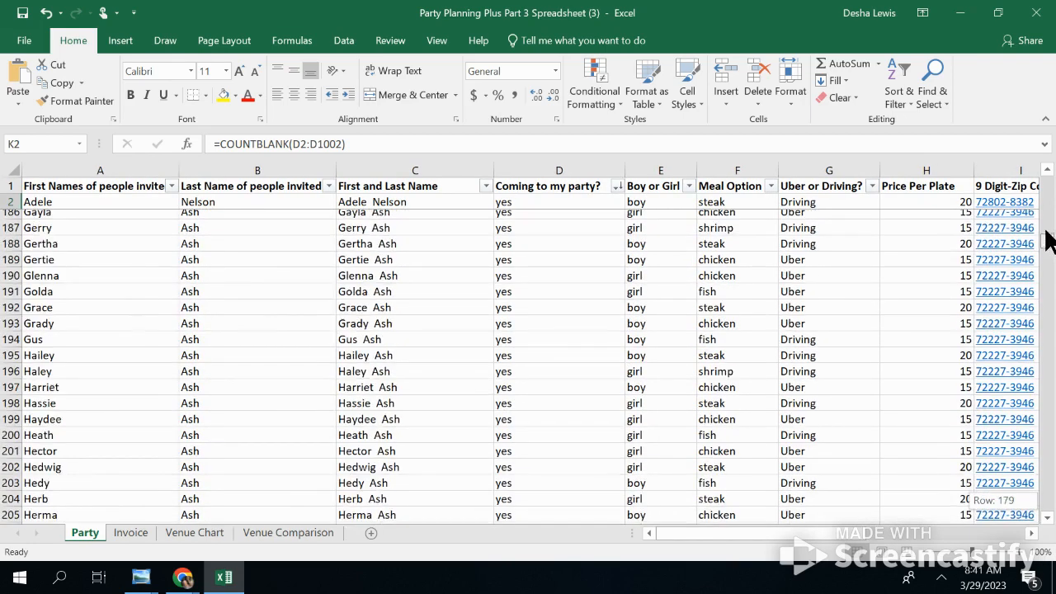
left_click_drag(1044, 193, 1054, 234)
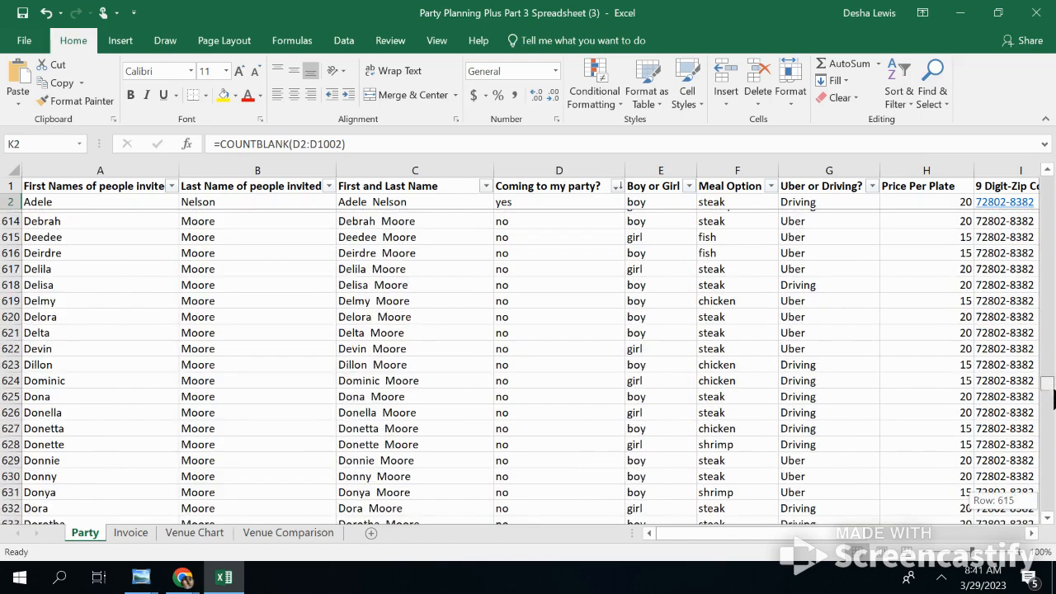
left_click_drag(1052, 505, 1047, 377)
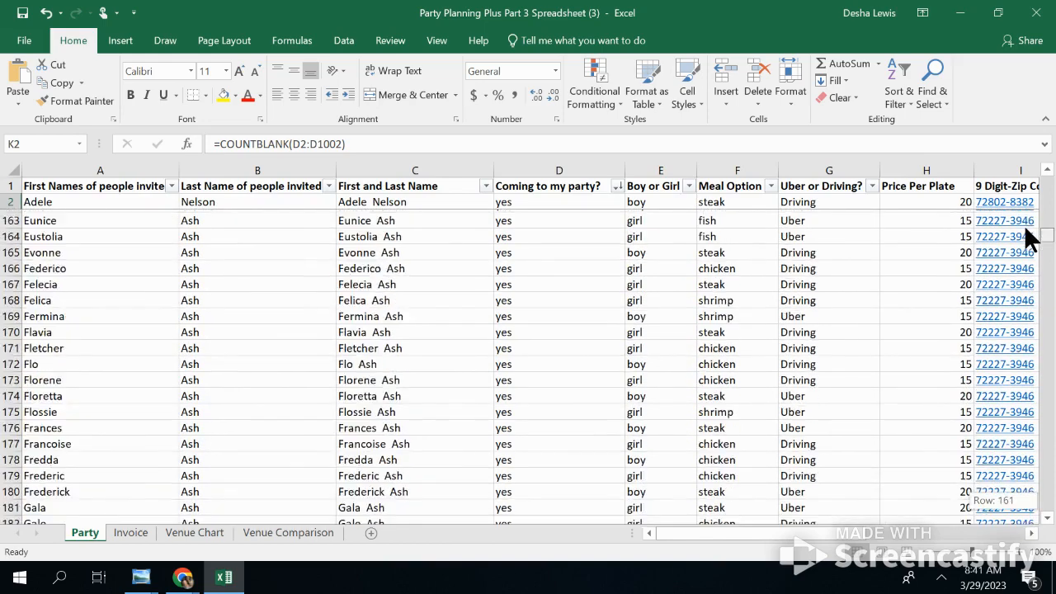
left_click_drag(1052, 169, 1054, 149)
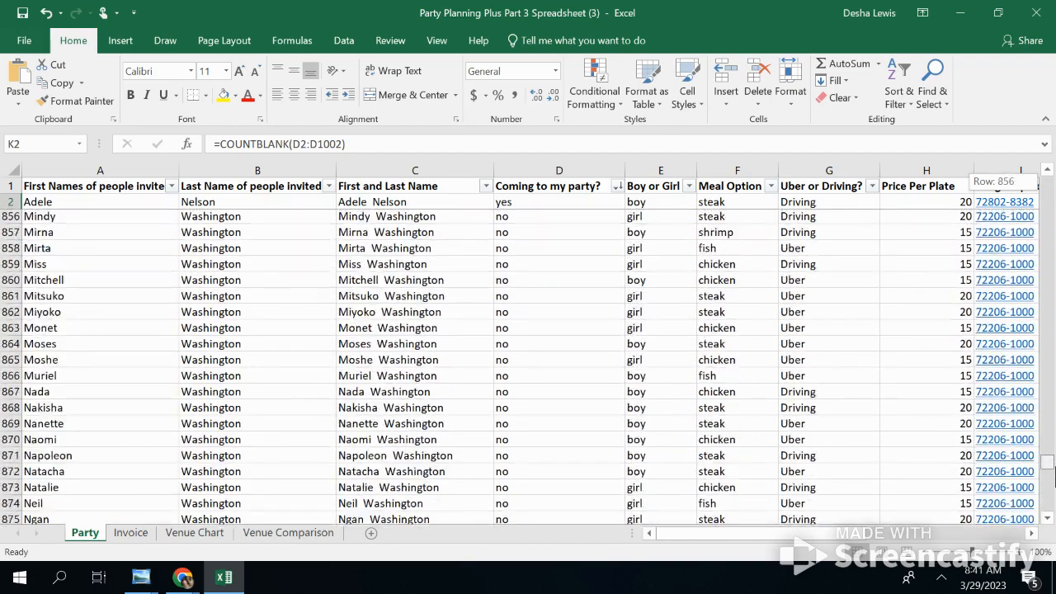
left_click_drag(1051, 488, 1051, 169)
scroll(1036, 367, "up", 5)
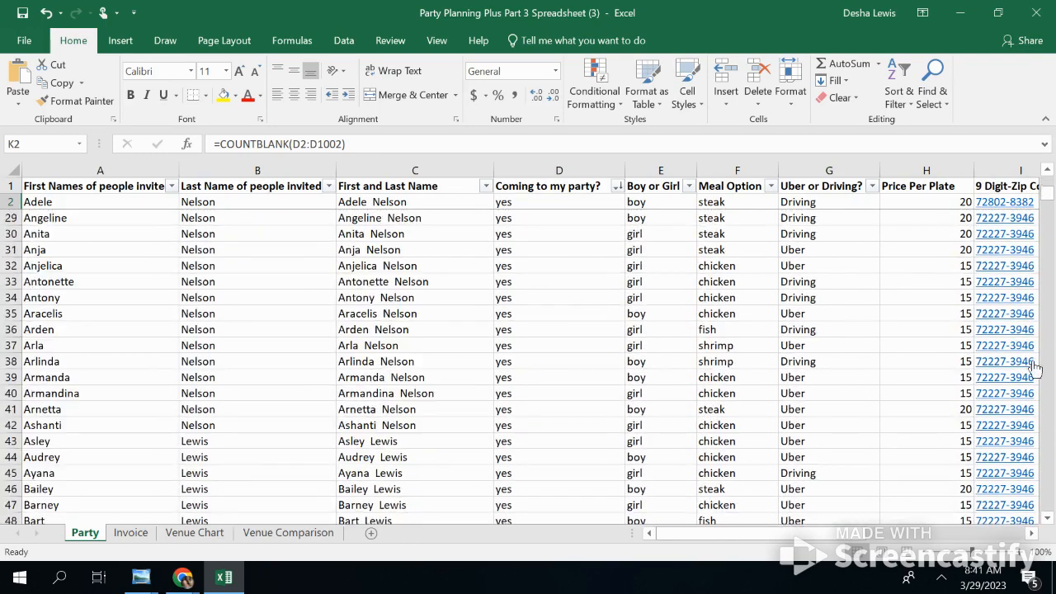
scroll(1031, 354, "up", 9)
left_click_drag(754, 537, 783, 542)
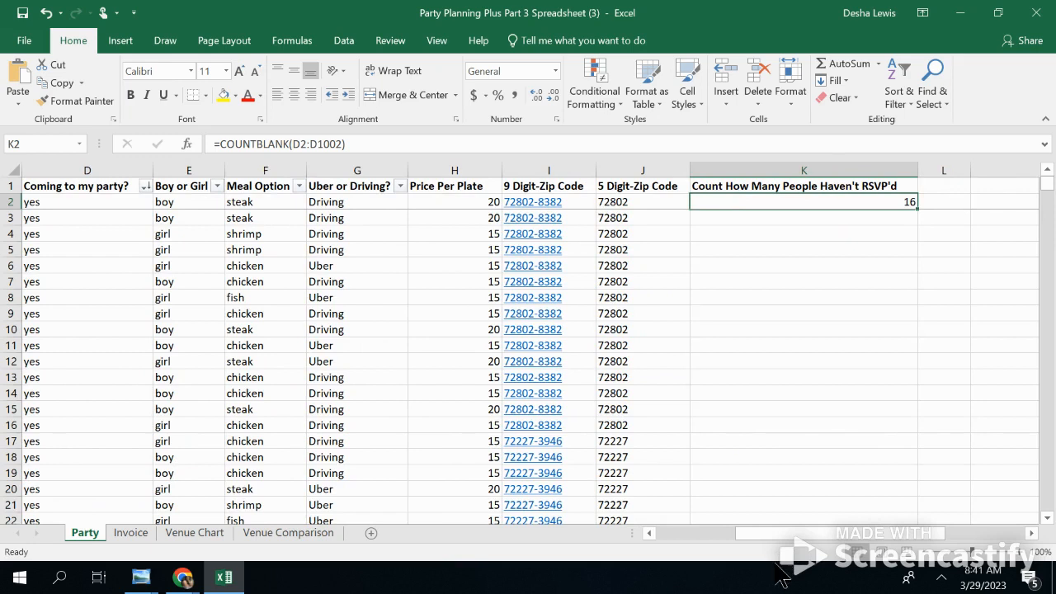
left_click(686, 533)
On the Venue Comparison sheet, display the currency amounts in B5:D11 with two decimal places
left_click(256, 536)
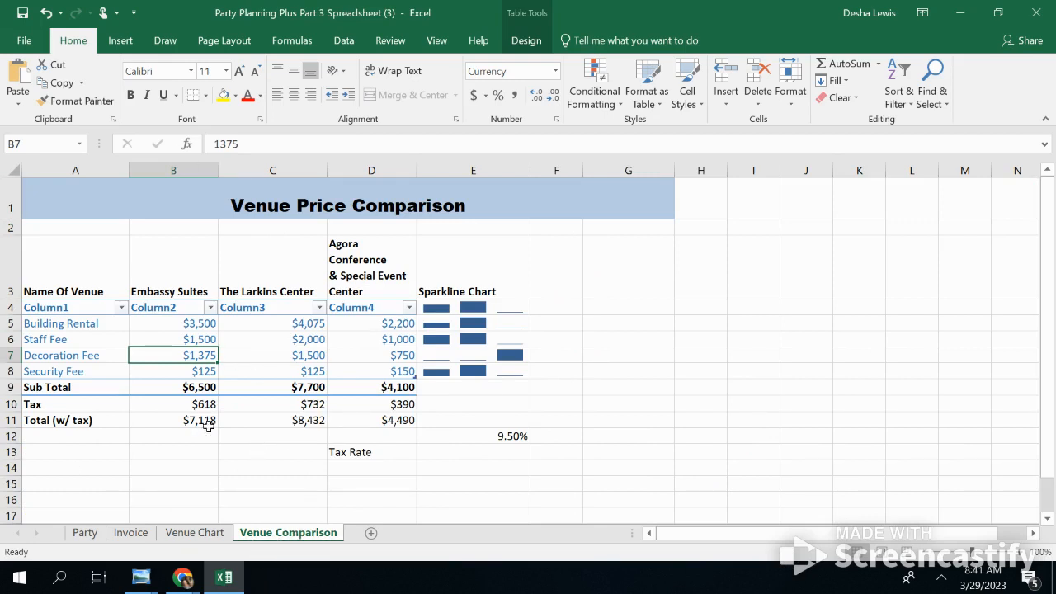
left_click(80, 341)
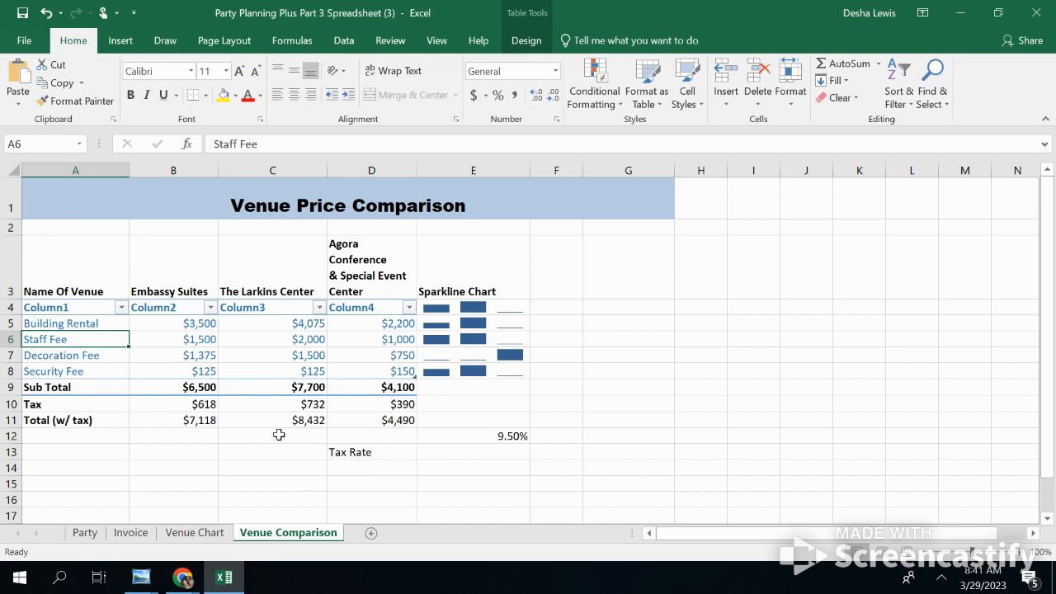
left_click(52, 308)
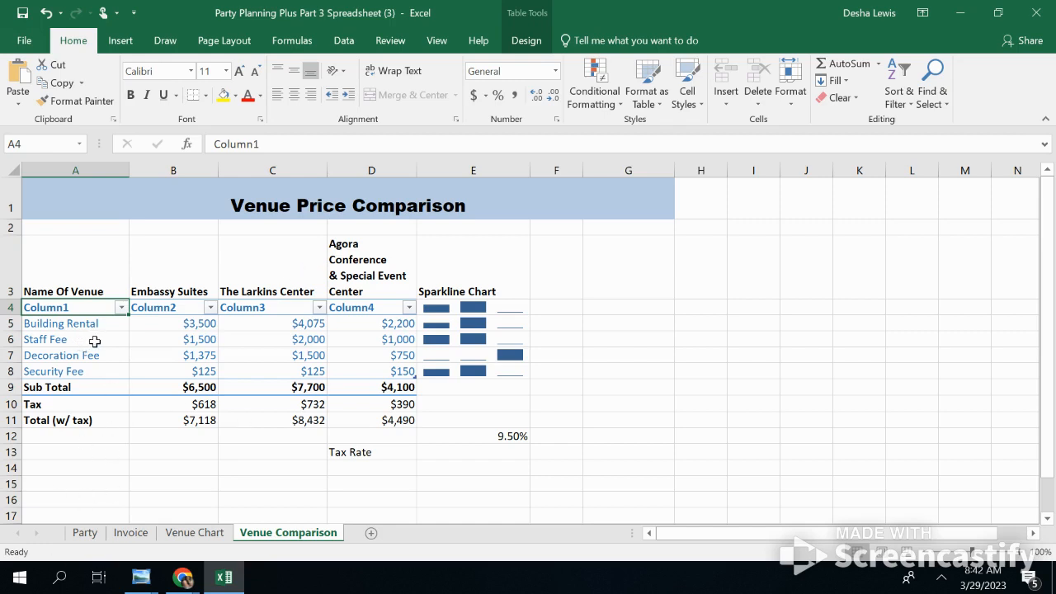
mouse_move(167, 324)
left_mouse_down()
mouse_move(177, 344)
mouse_move(163, 343)
left_mouse_up()
left_click(160, 324)
double_click(160, 323)
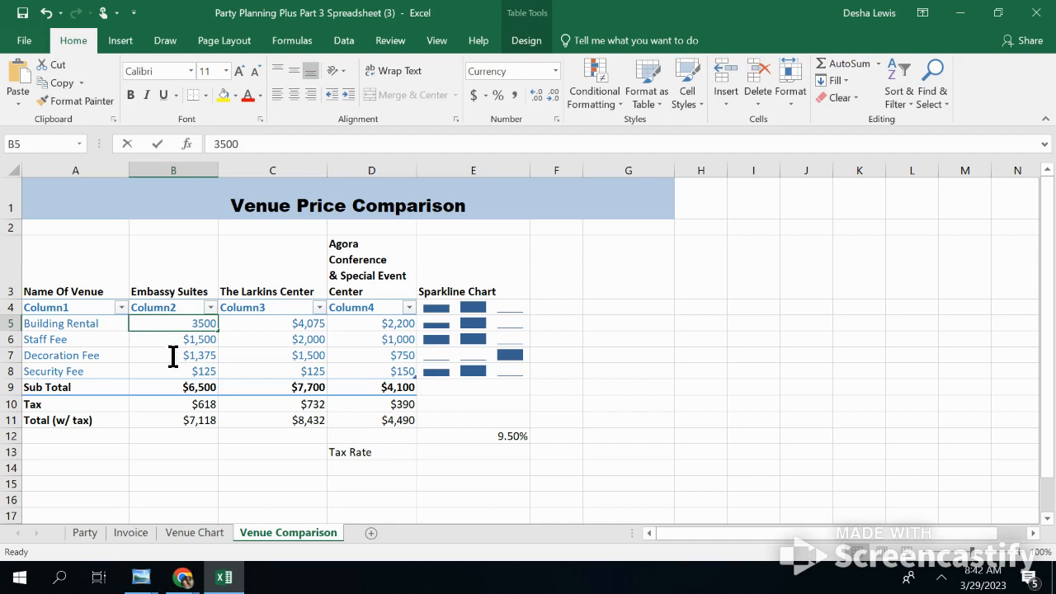
left_click(278, 370)
left_click_drag(147, 329, 380, 419)
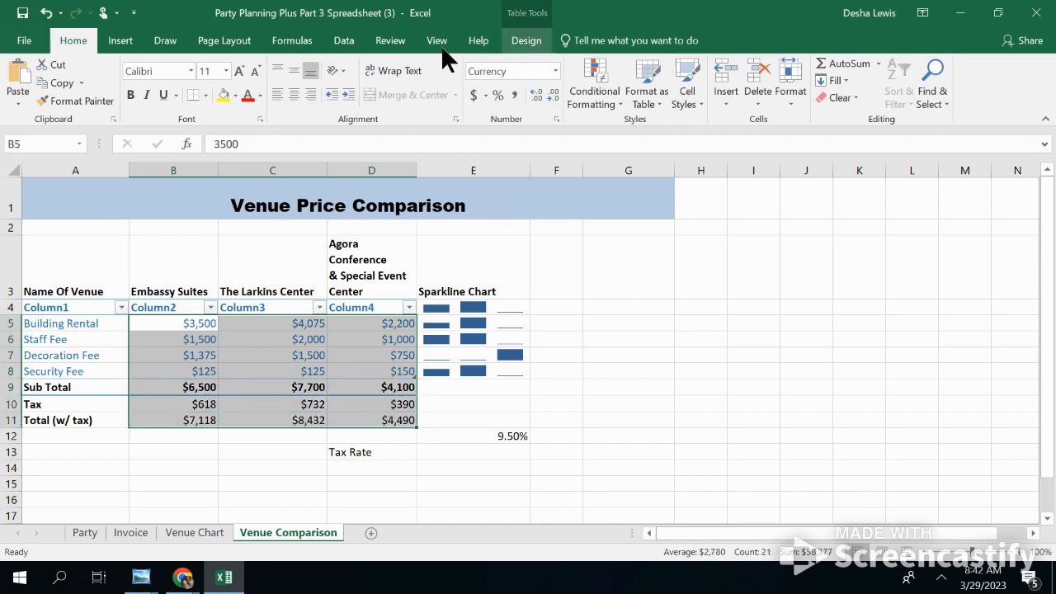
left_click(534, 96)
left_click(534, 96)
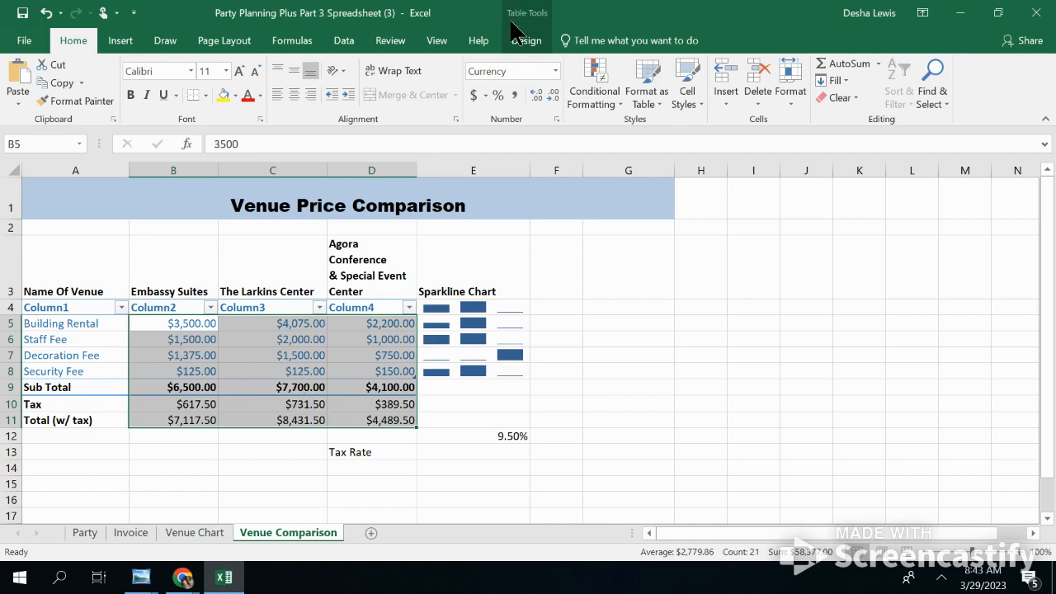
Rename the venue price table VenueData and check the new table name
left_click(530, 40)
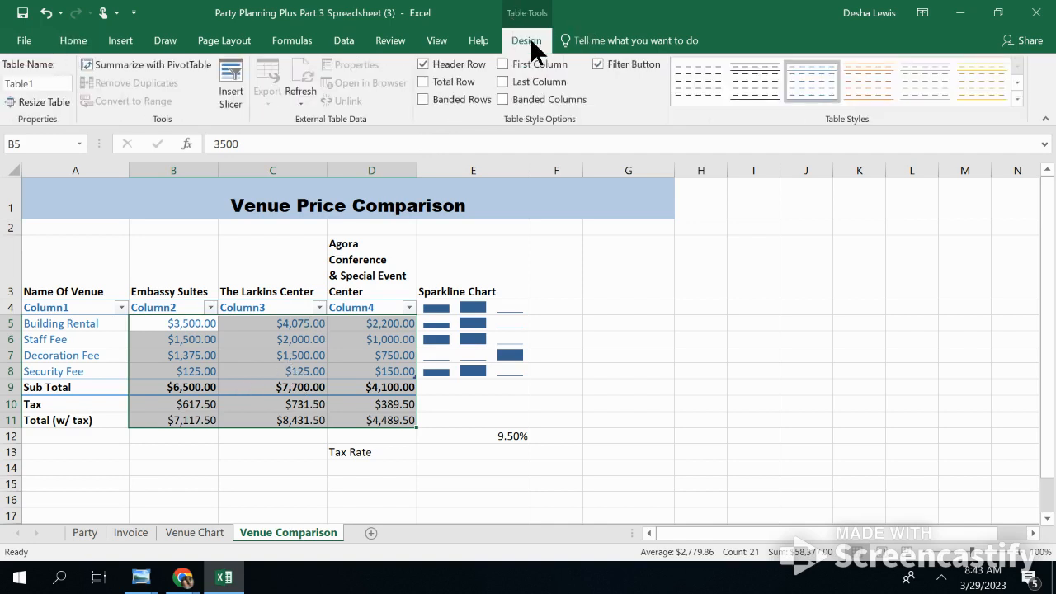
double_click(36, 83)
key("BackSpace")
type("VenueData")
left_click(108, 243)
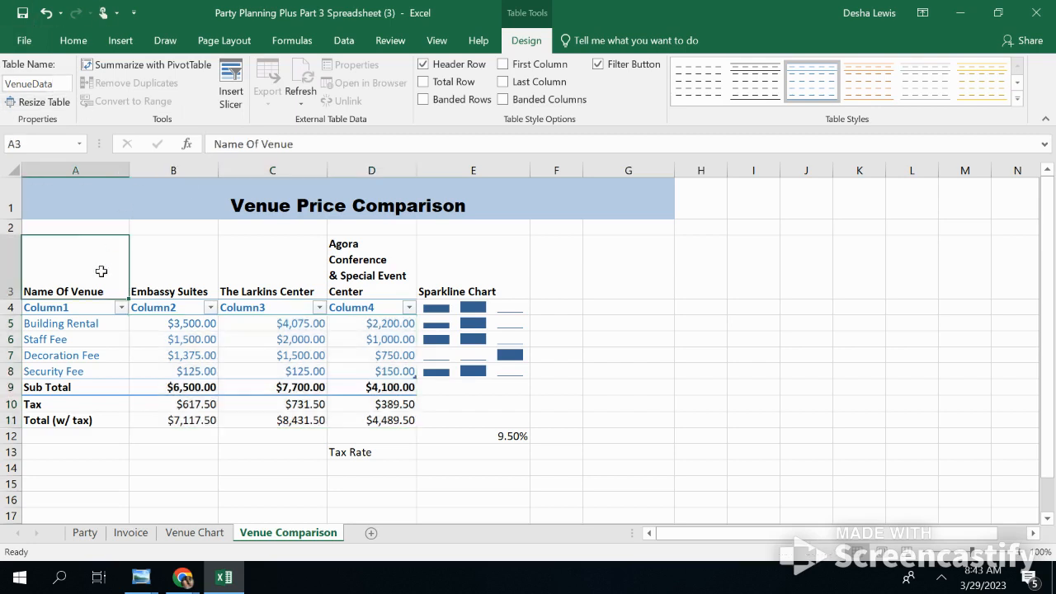
left_click(283, 338)
left_click(537, 35)
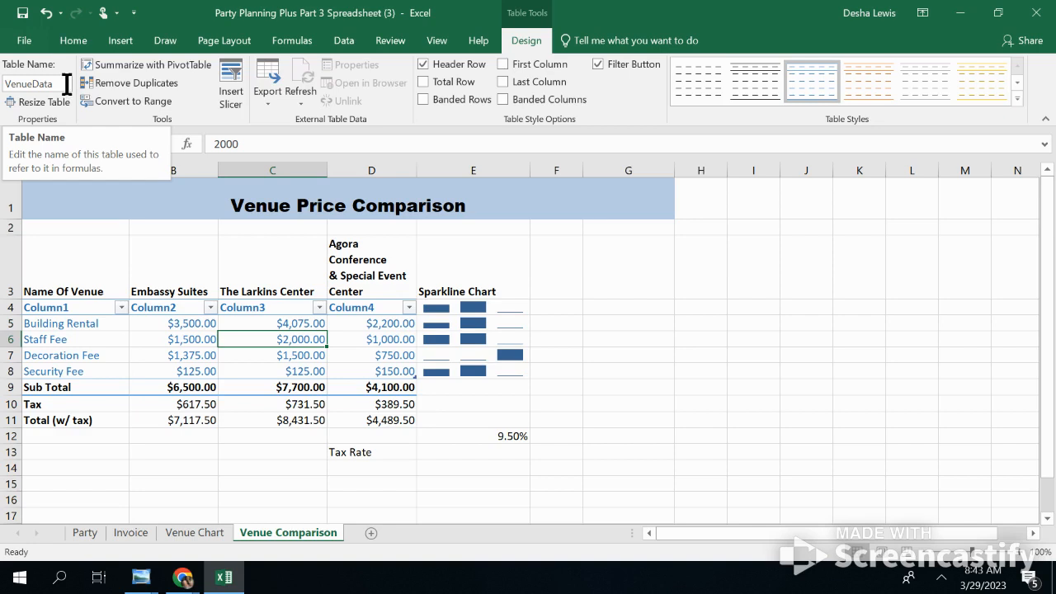
Turn on banded rows for the VenueData table and convert the table to a normal range
left_click(95, 325)
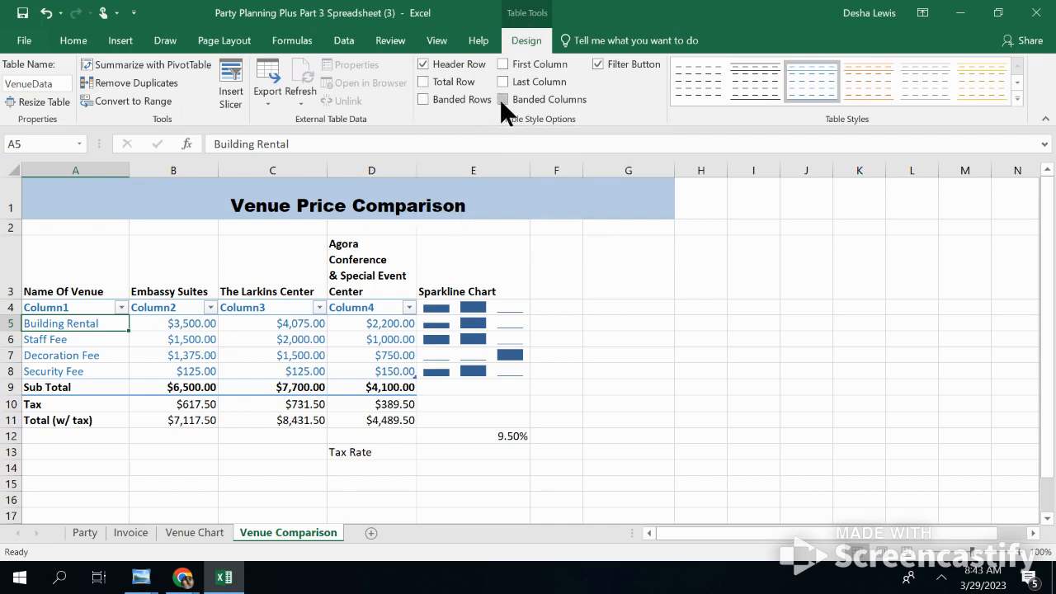
left_click(423, 98)
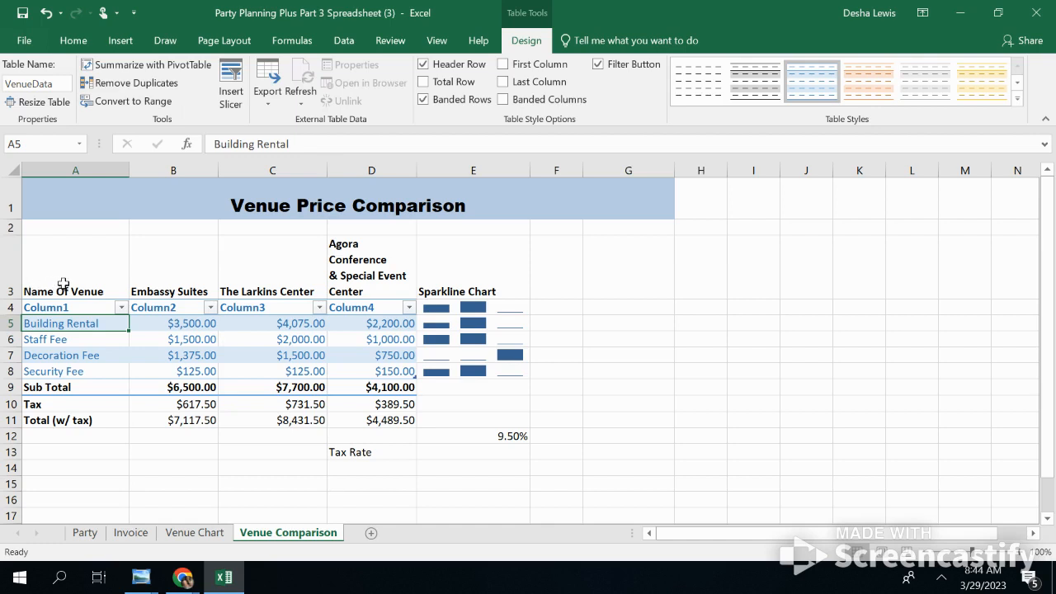
left_click(116, 102)
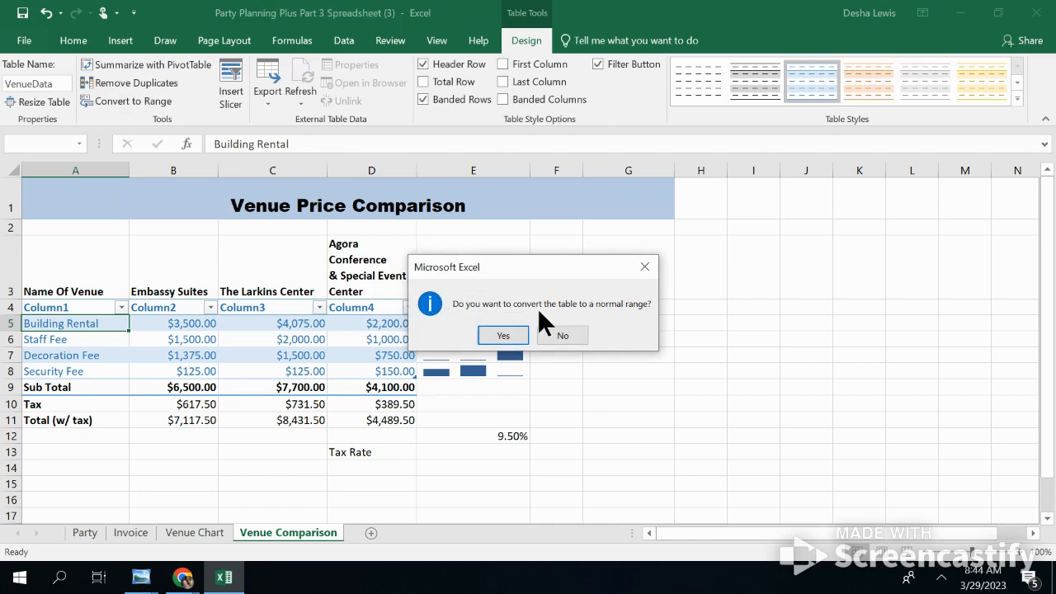
left_click(503, 336)
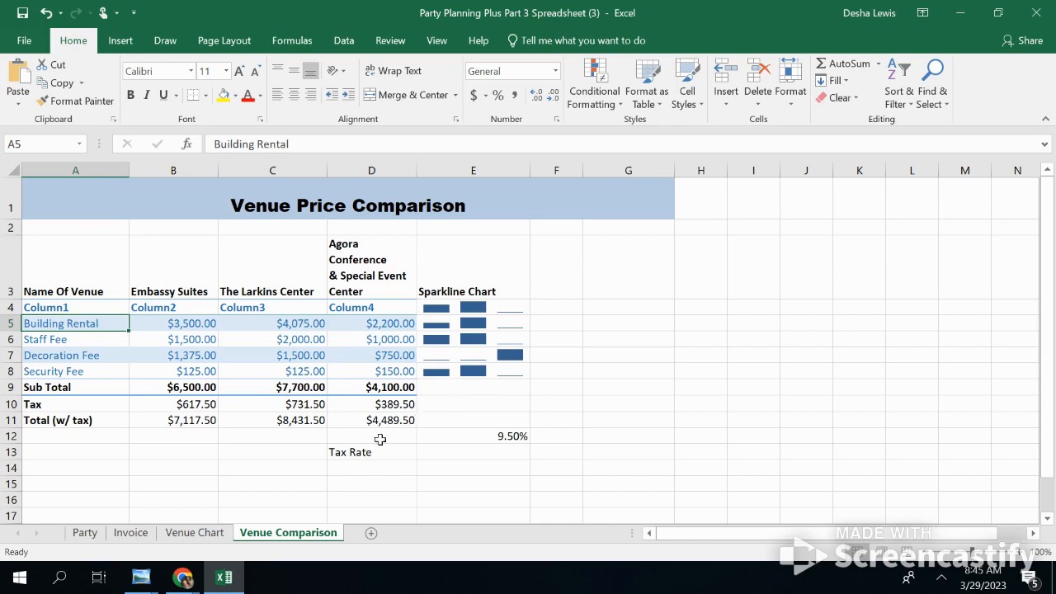
Switch the rows and columns of the column chart on the Venue Chart sheet
left_click(204, 532)
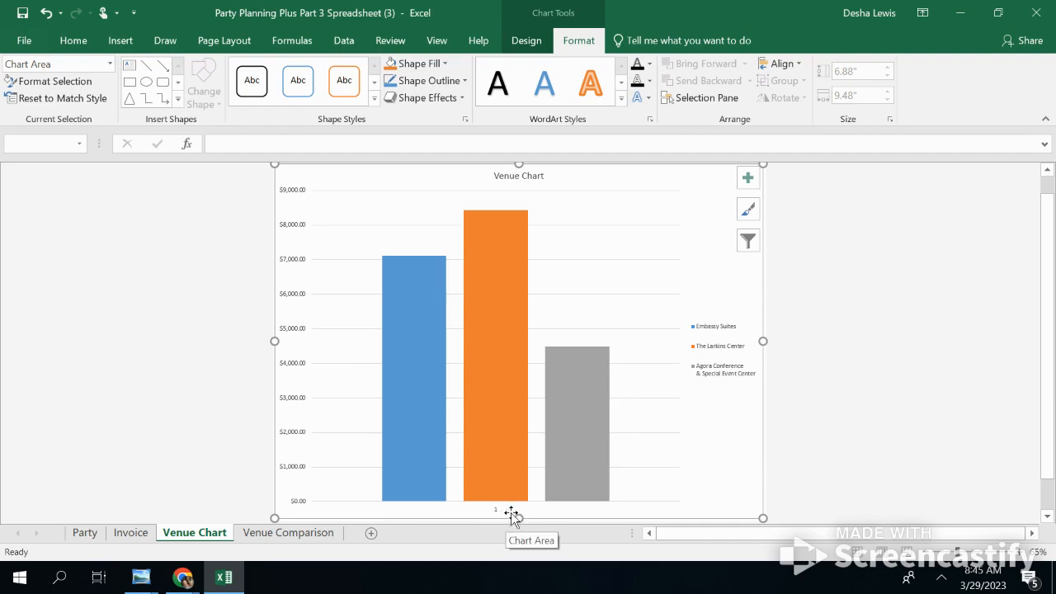
left_click(535, 42)
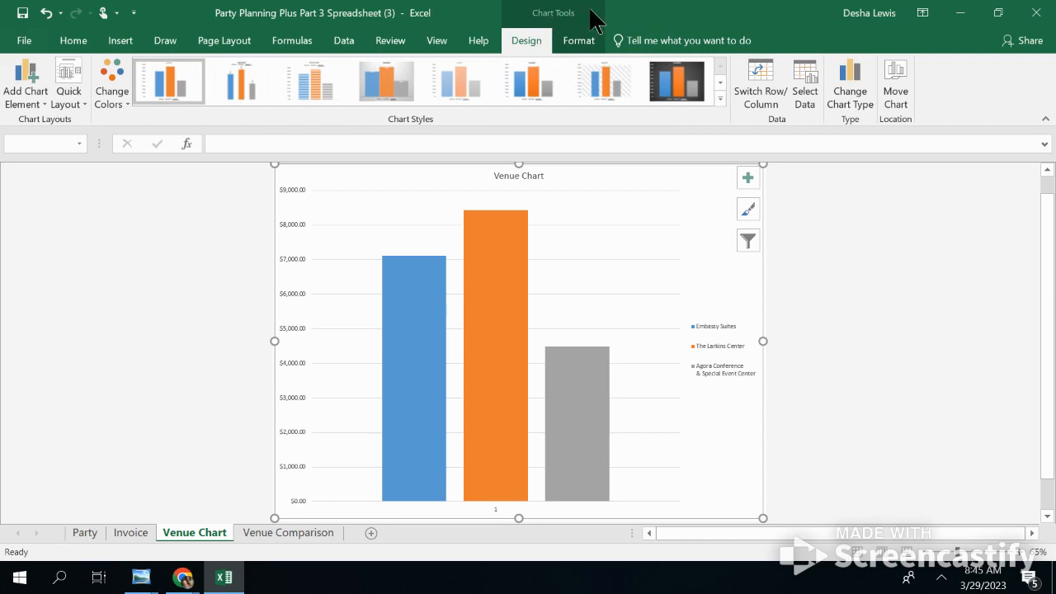
left_click(763, 99)
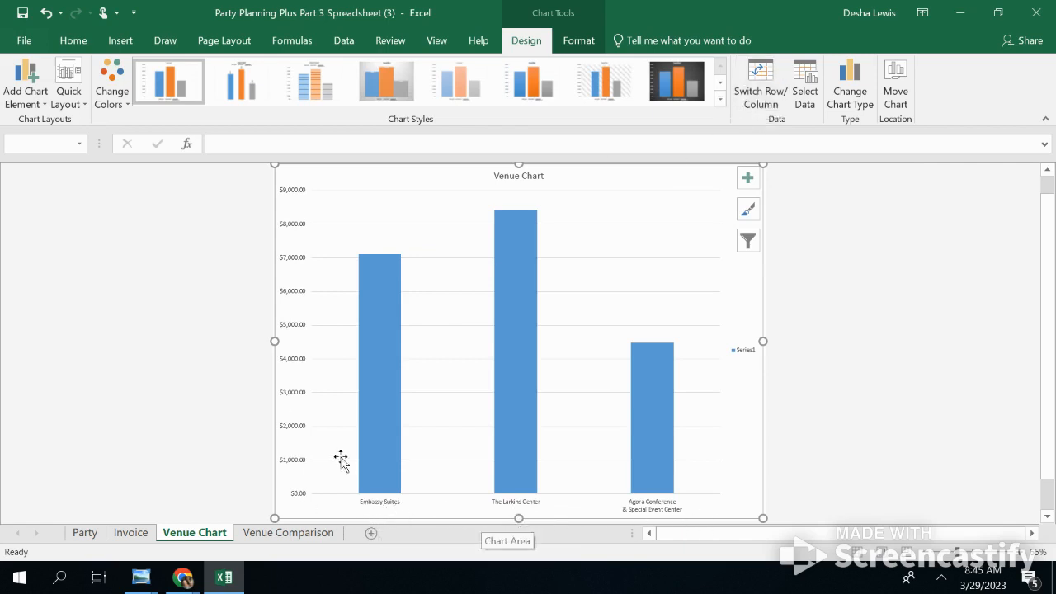
mouse_move(380, 298)
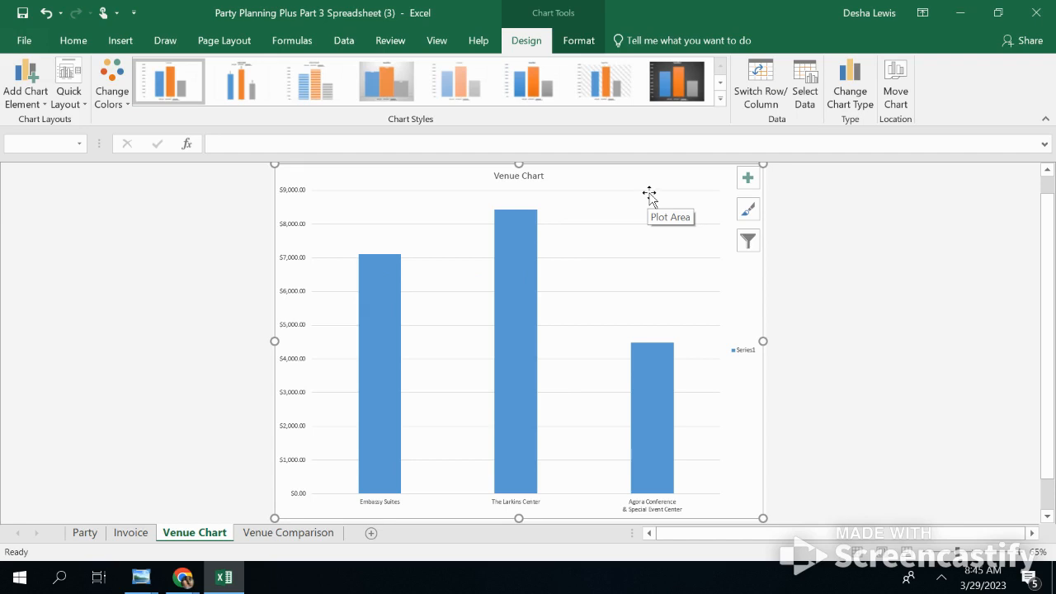
Add axis titles to the venue chart and title the horizontal axis Locations
left_click(745, 179)
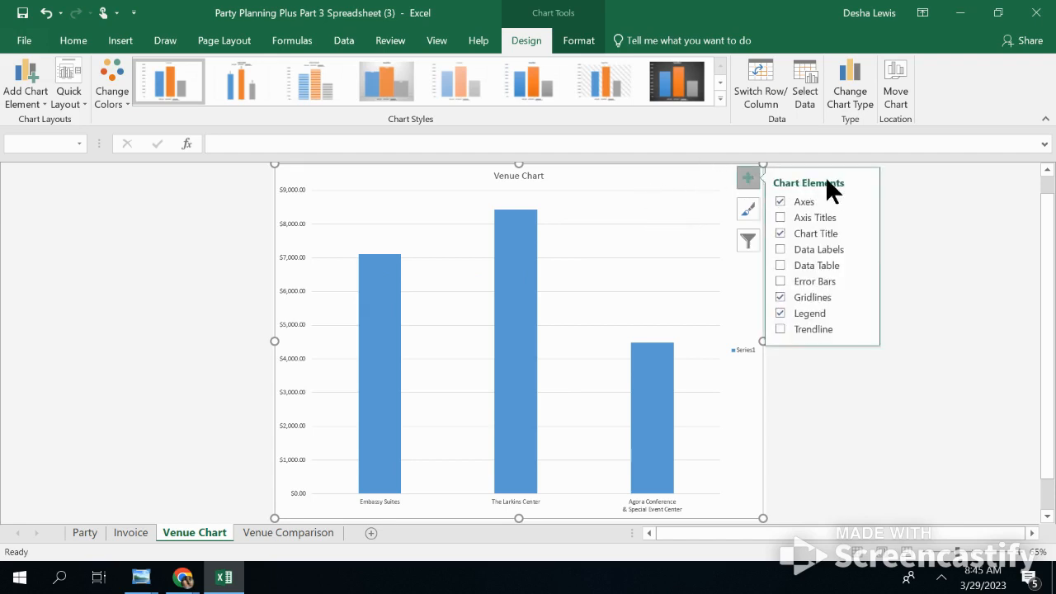
left_click(784, 216)
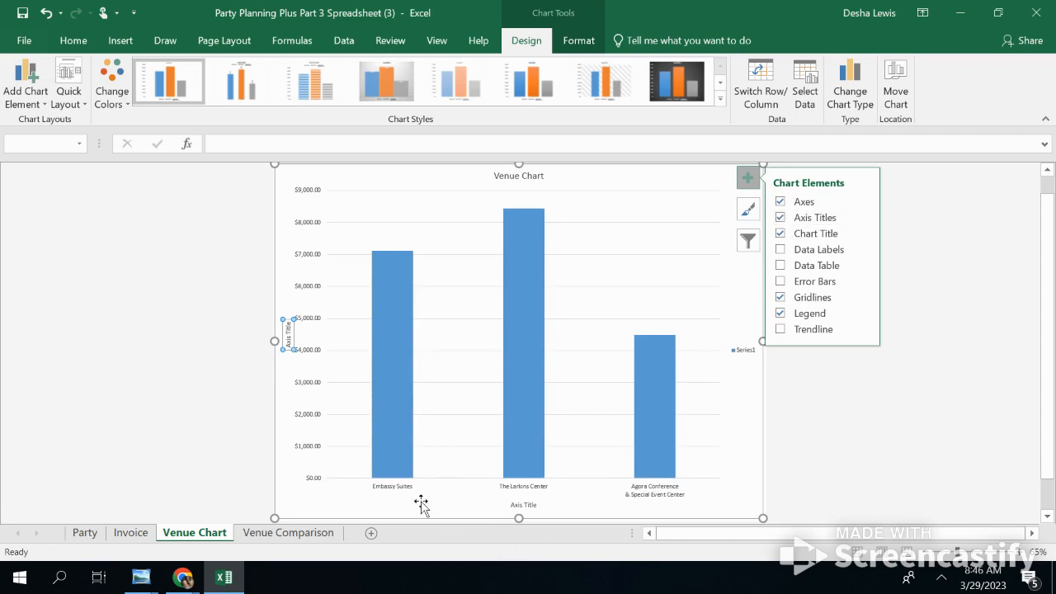
double_click(523, 505)
left_click(524, 505)
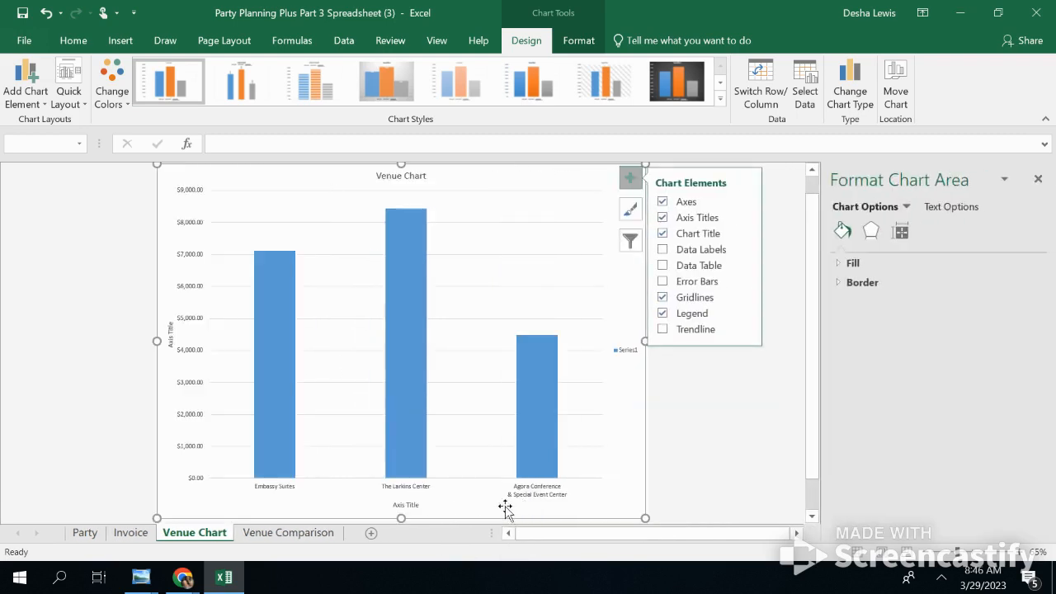
left_click(413, 505)
left_click_drag(418, 505, 393, 503)
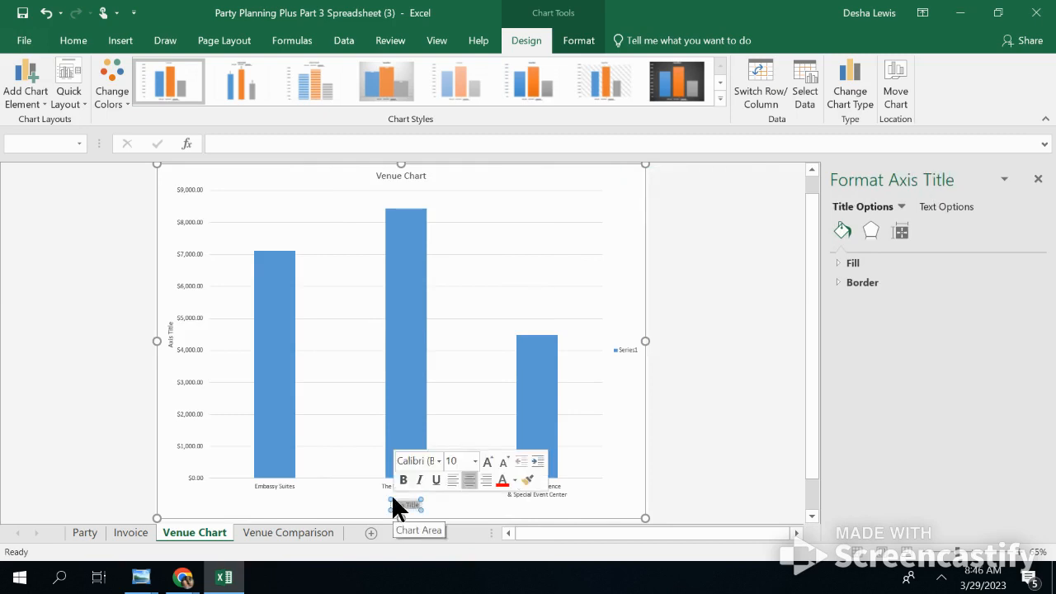
type("Locati")
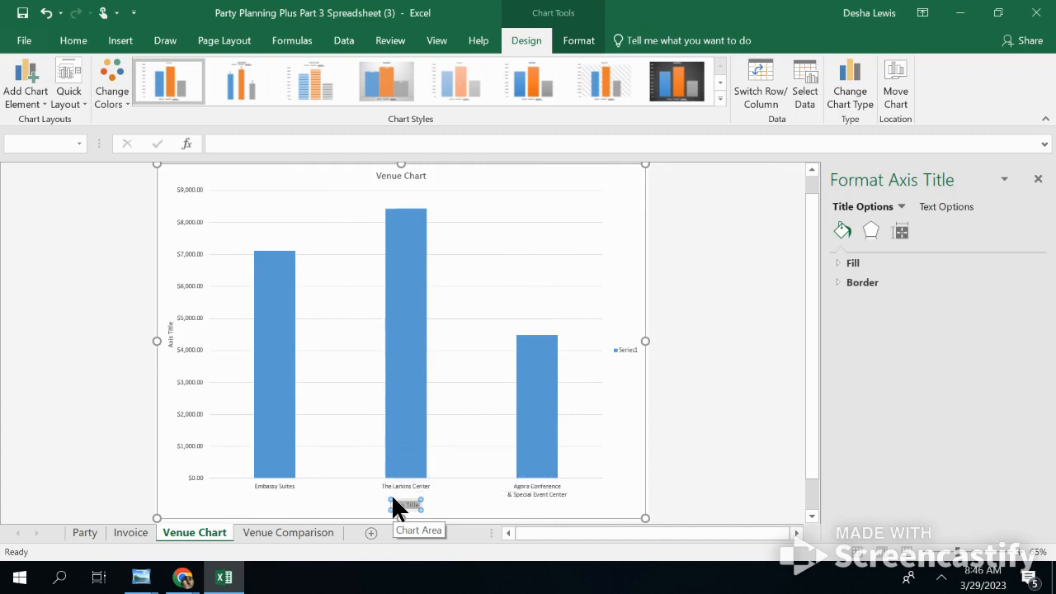
type("ons")
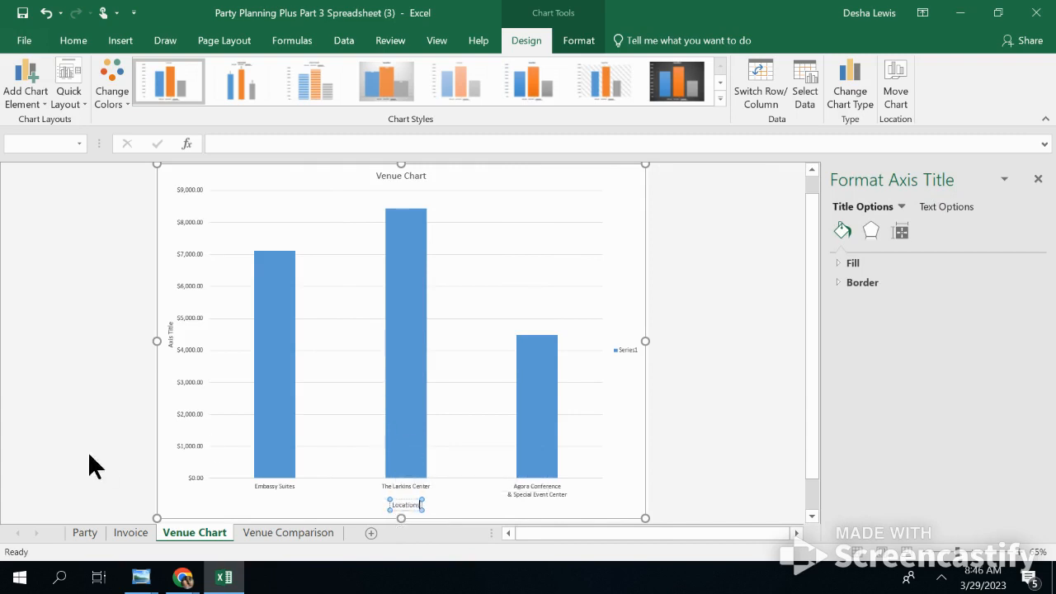
Replace the vertical axis title text of the venue chart with Cost
left_click(169, 338)
double_click(167, 339)
key("Delete")
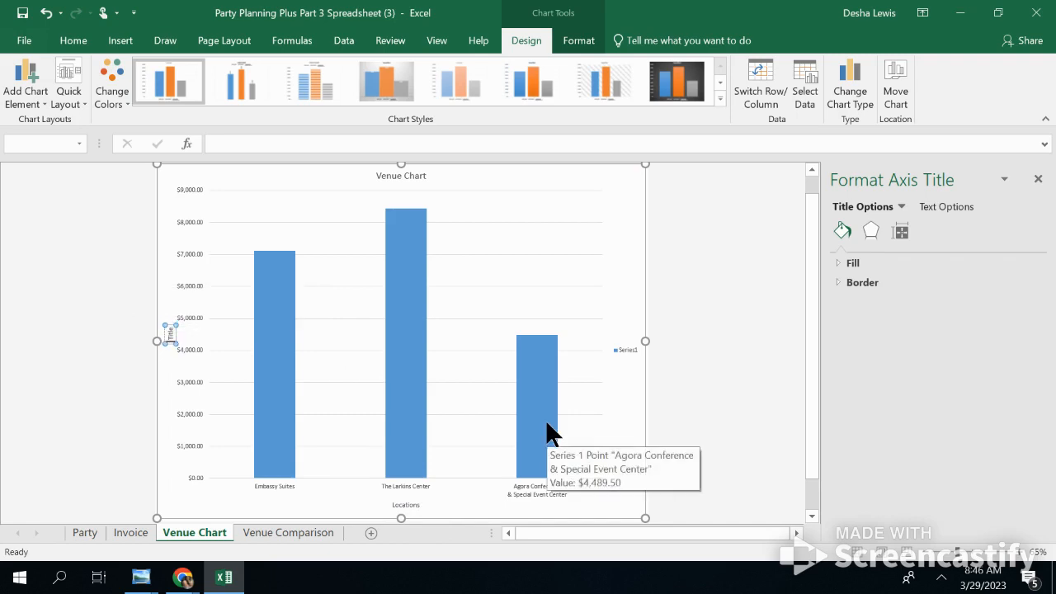
double_click(168, 332)
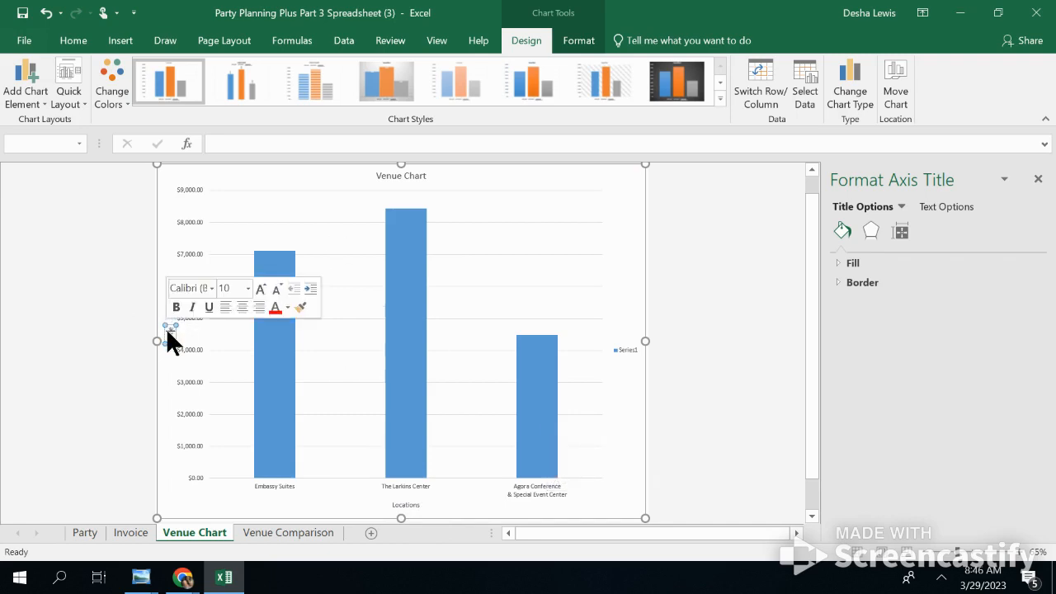
type("Cost")
key("Return")
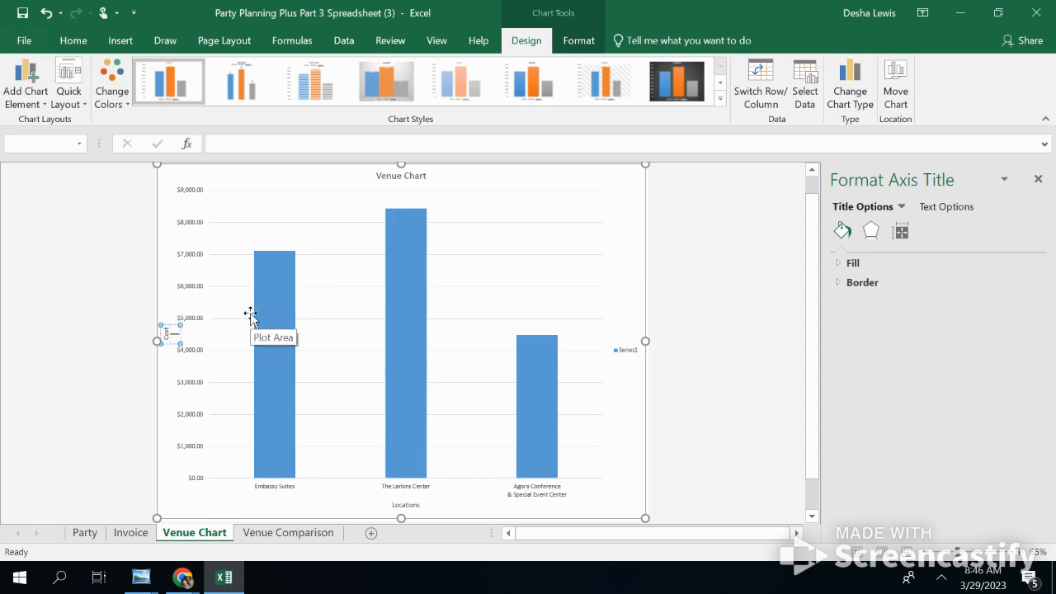
left_click(685, 436)
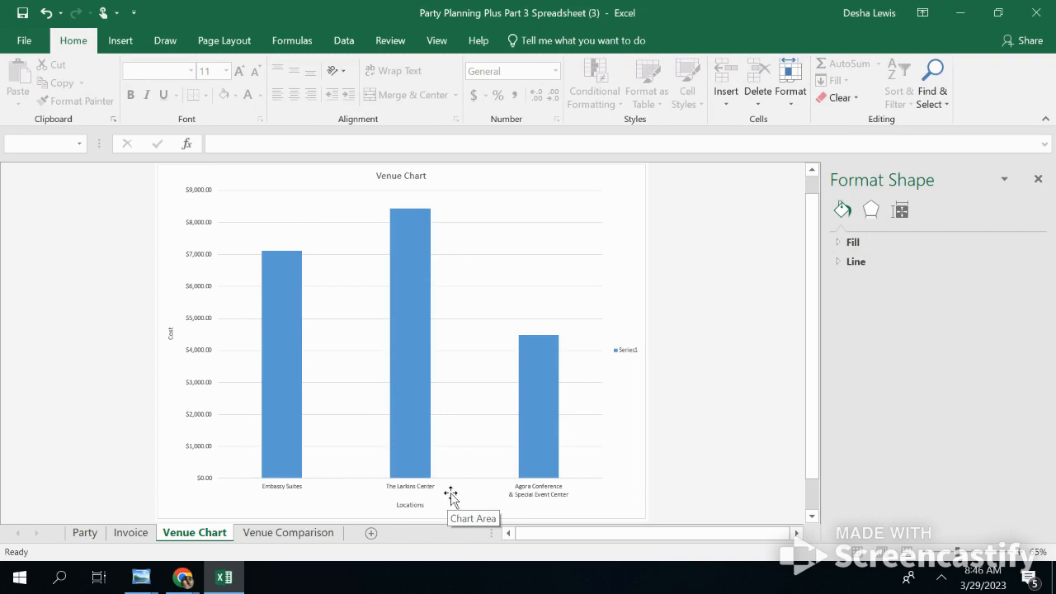
Remove the legend from the venue chart
left_click(626, 287)
left_click(630, 177)
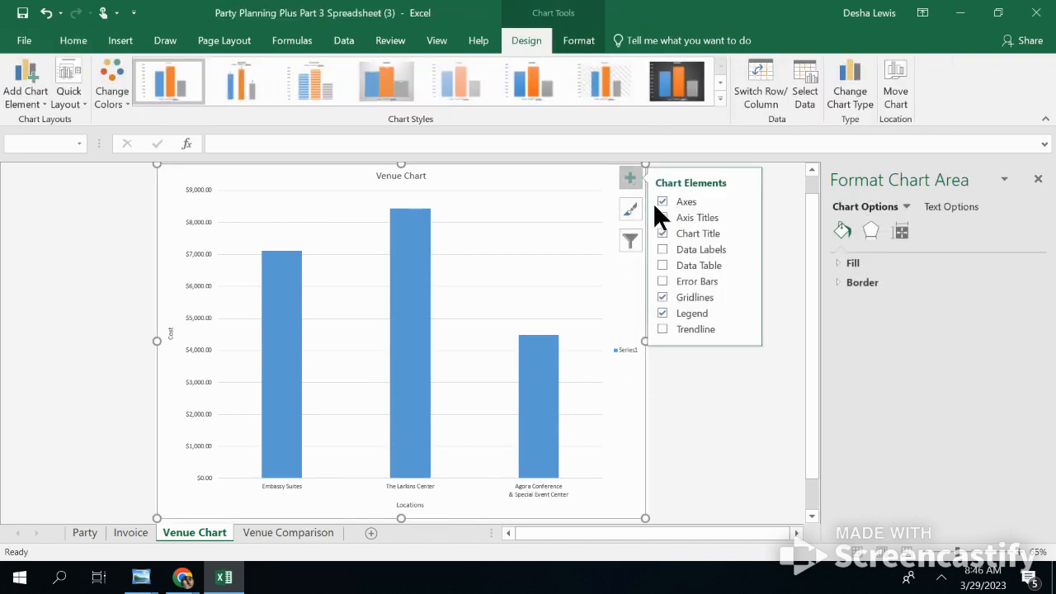
left_click(661, 313)
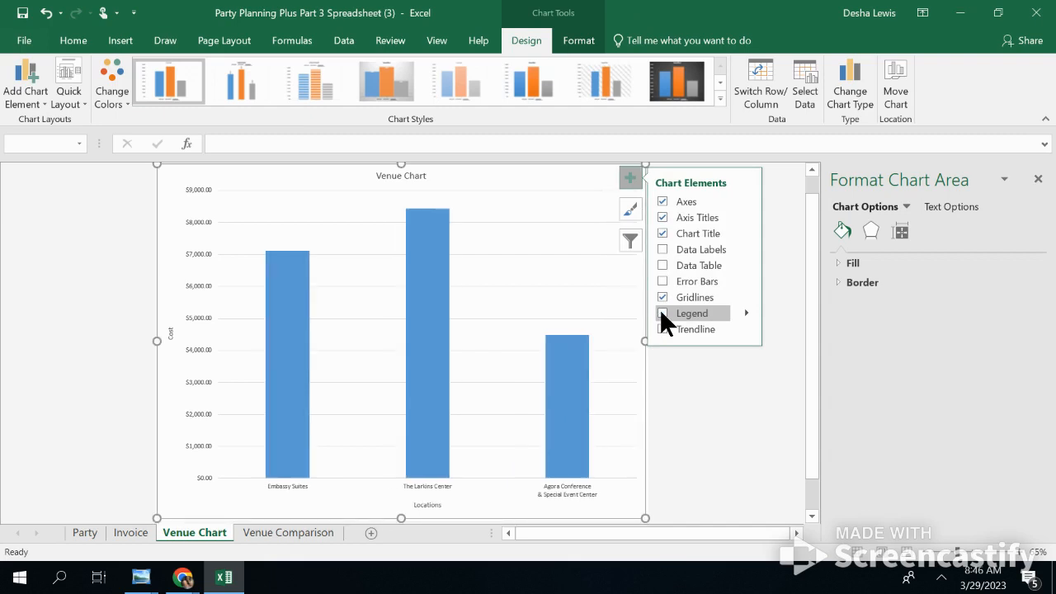
left_click(661, 313)
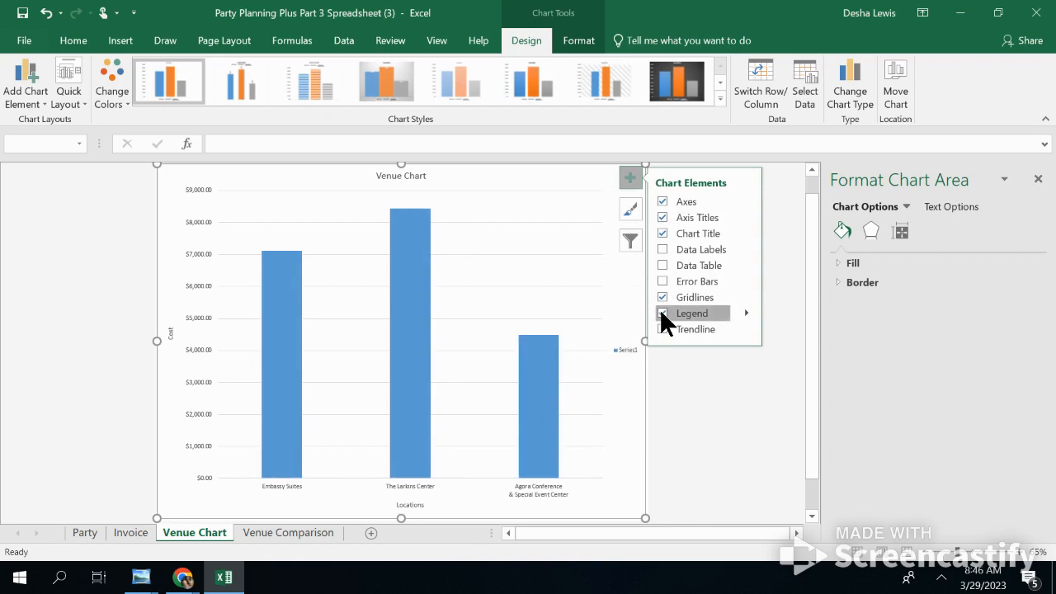
left_click(660, 311)
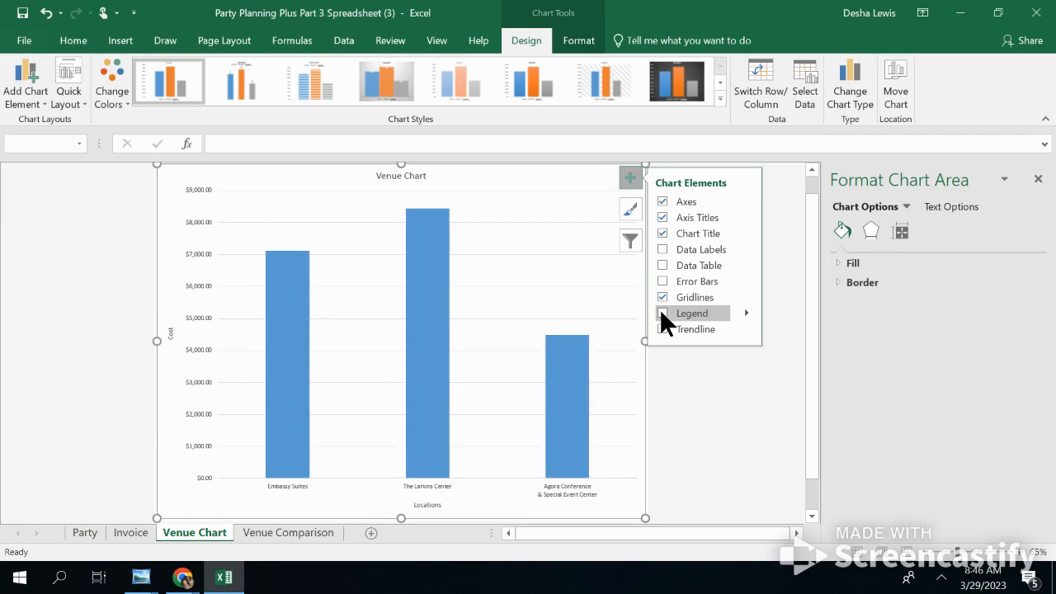
Show data labels on the columns of the venue chart
left_click(661, 249)
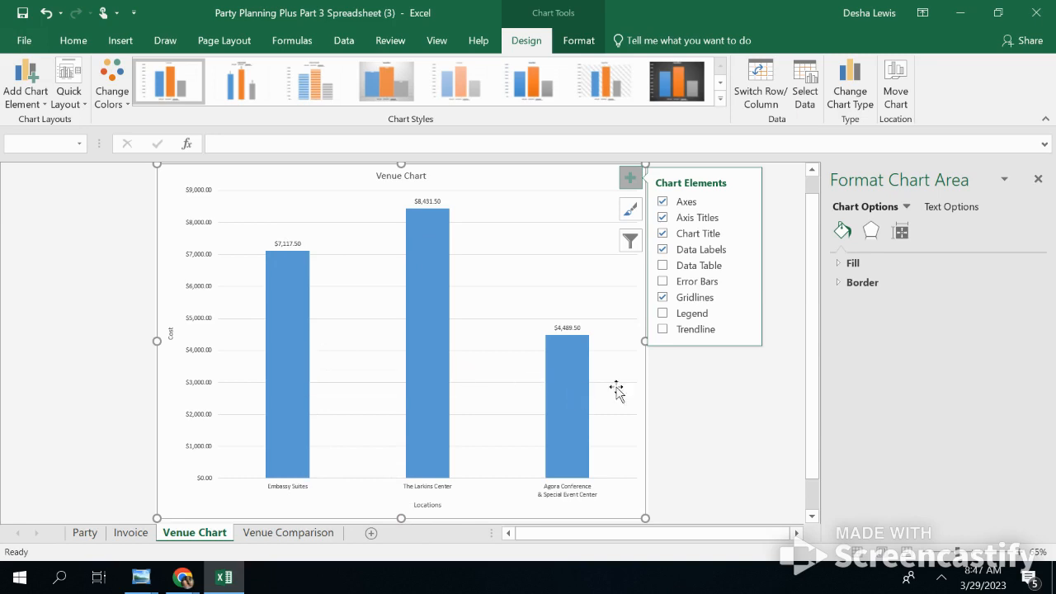
left_click(662, 246)
left_click(662, 247)
Try the gold monochromatic palette on the venue chart, and restore the first colorful palette with blue columns
mouse_move(288, 285)
left_click(122, 101)
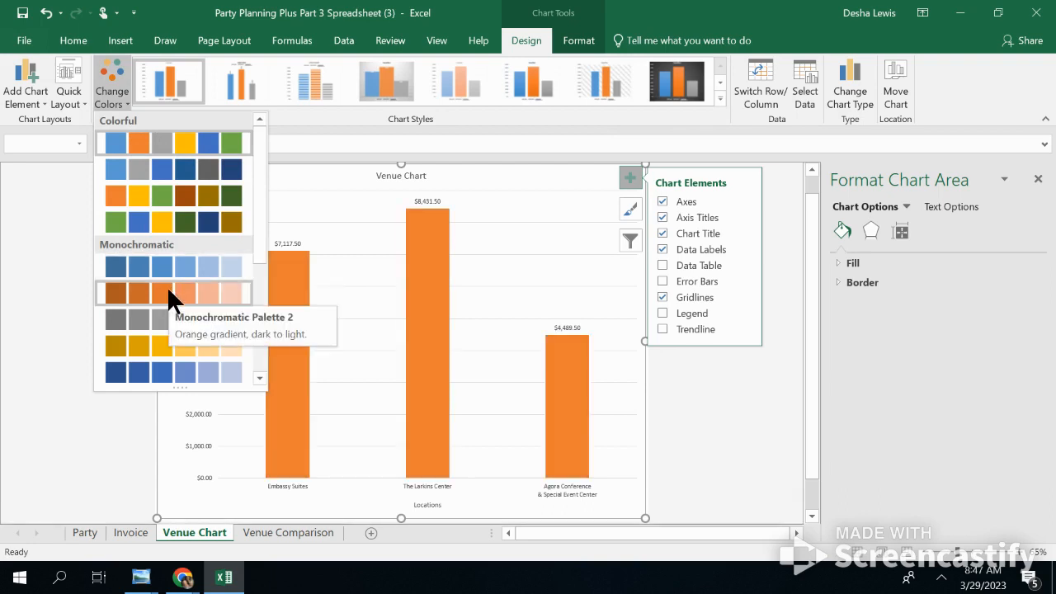
left_click(163, 356)
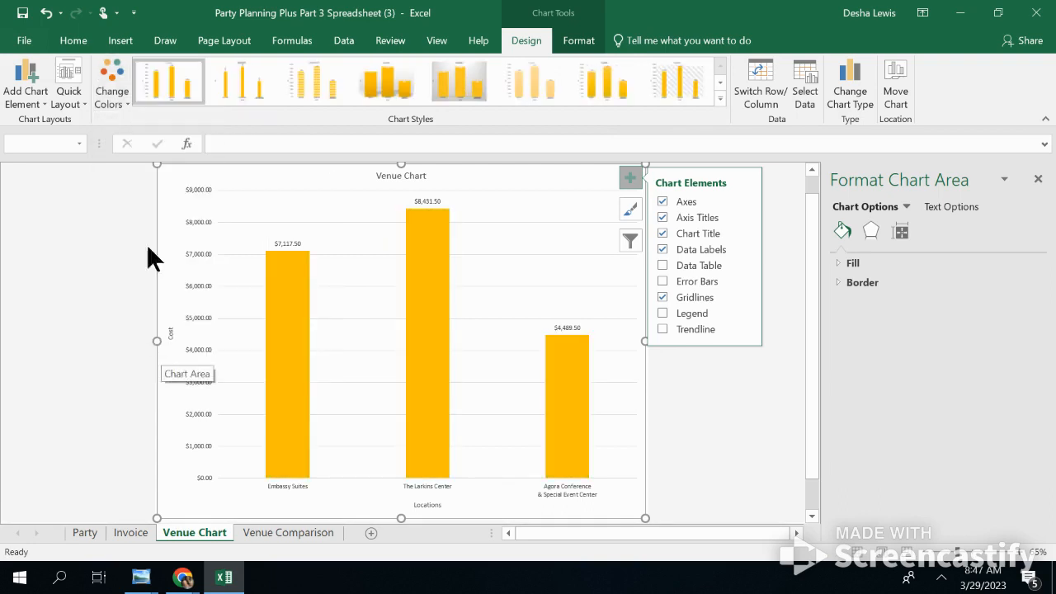
left_click(105, 83)
left_click(116, 142)
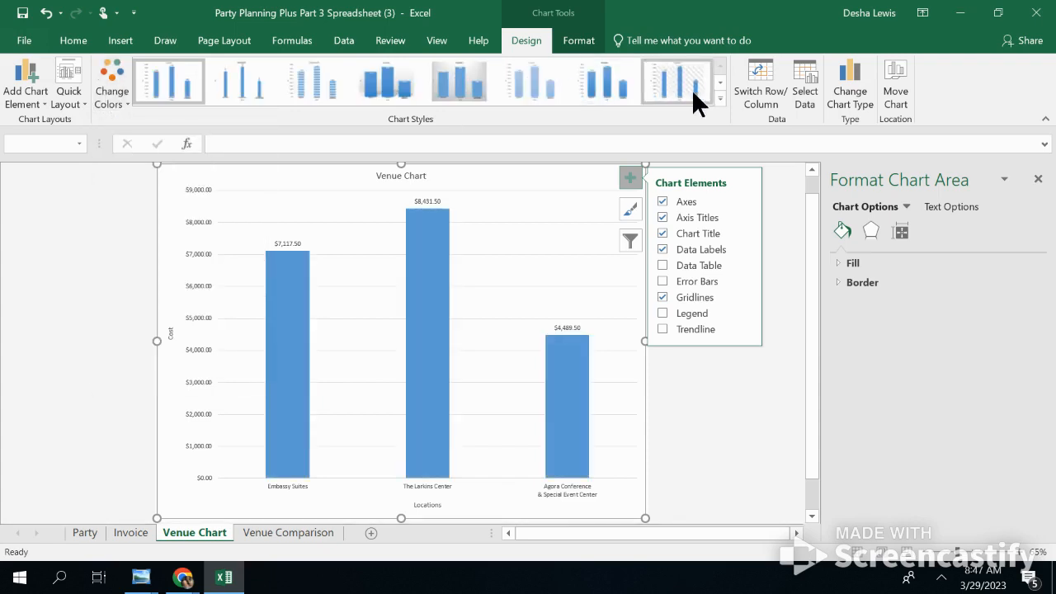
Browse the chart styles, try the colorful palette with orange columns, and return the venue chart to the blue one
left_click(719, 98)
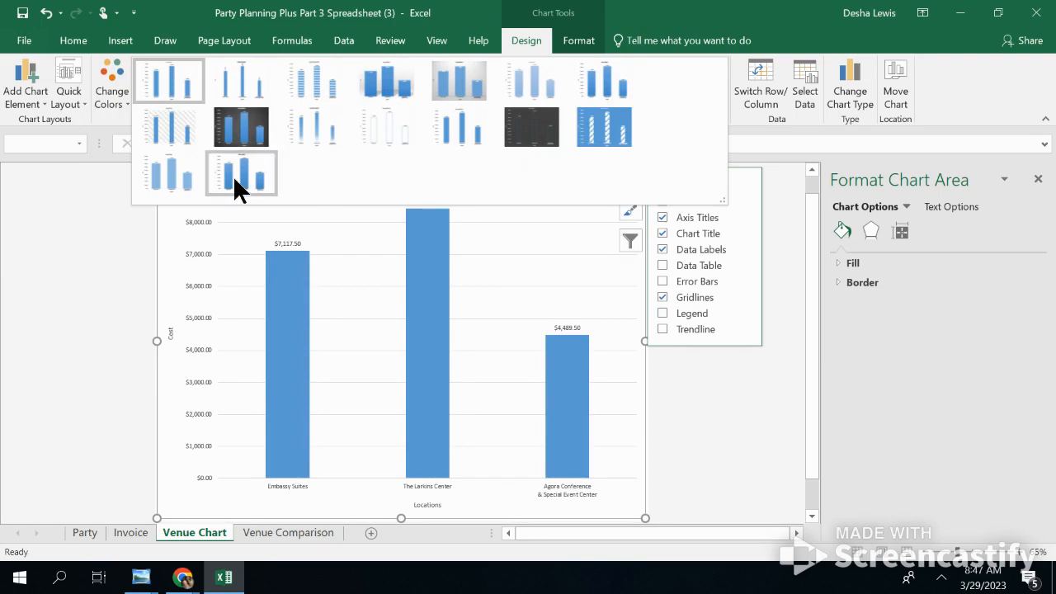
left_click(152, 87)
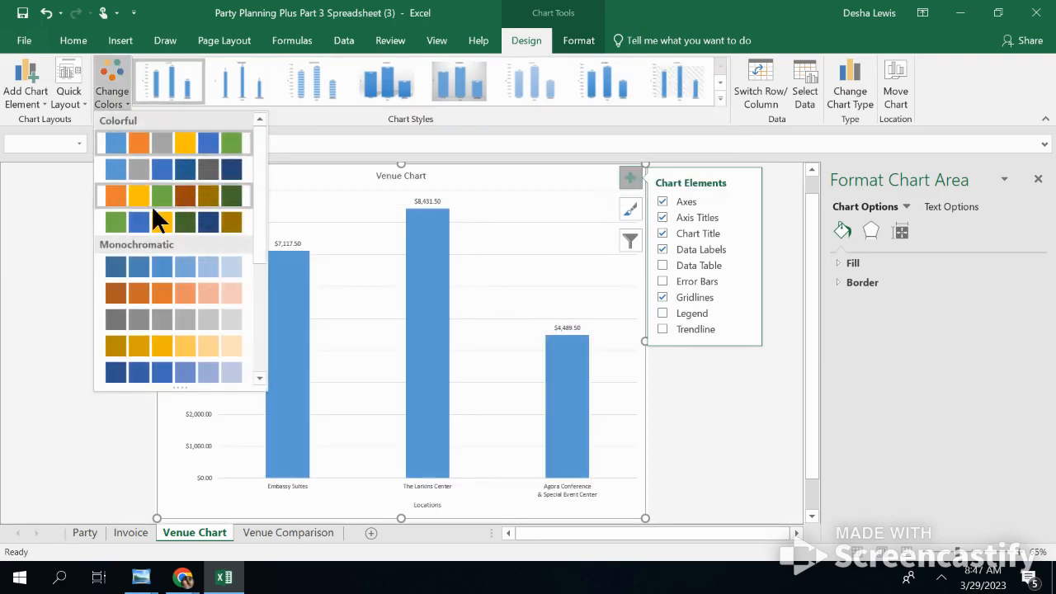
left_click(151, 202)
left_click(111, 99)
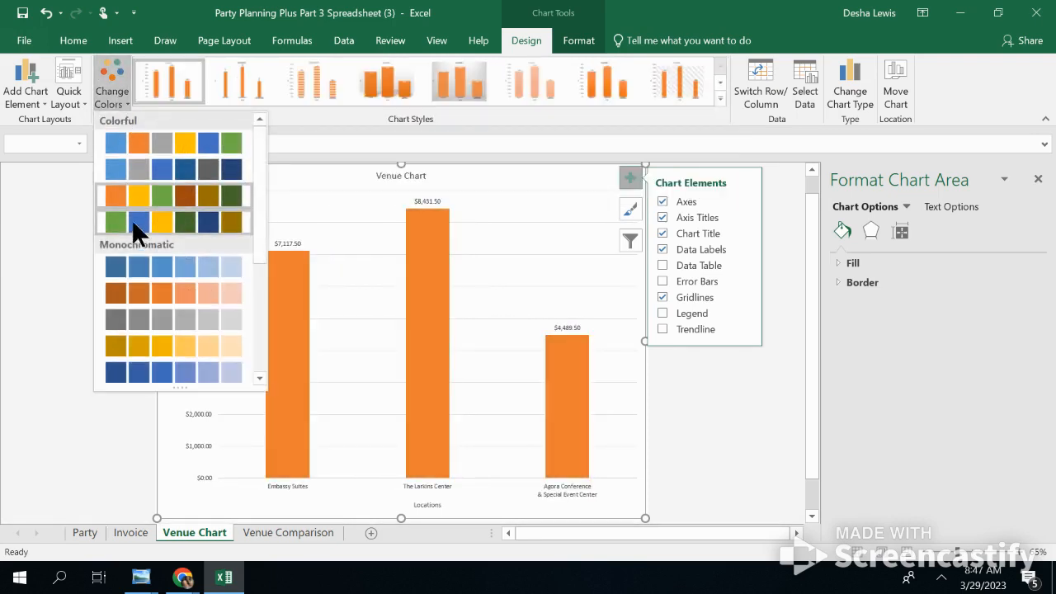
scroll(172, 278, "down", 2)
scroll(169, 180, "up", 2)
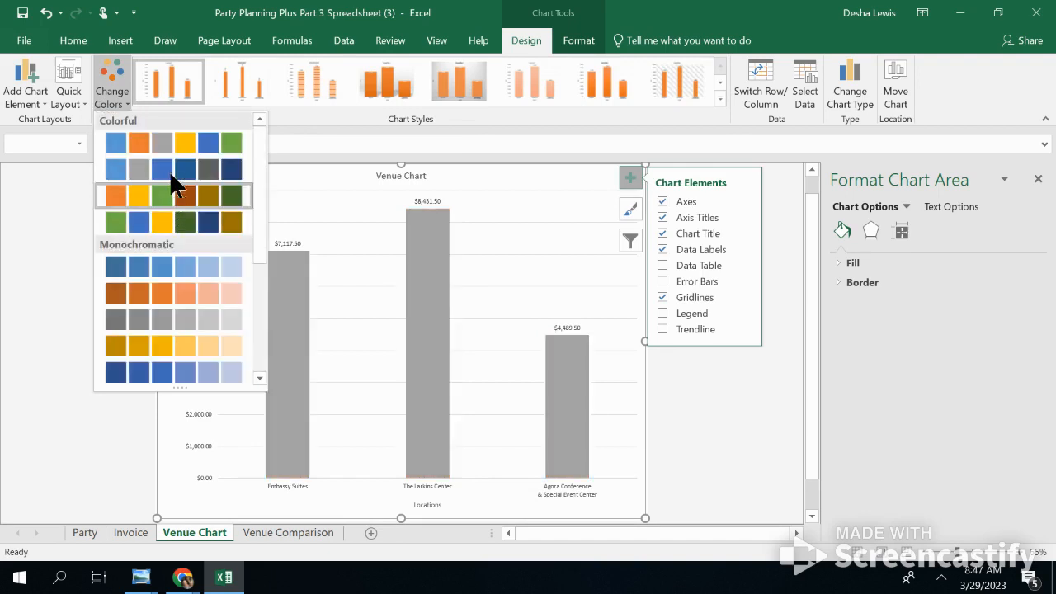
left_click(173, 144)
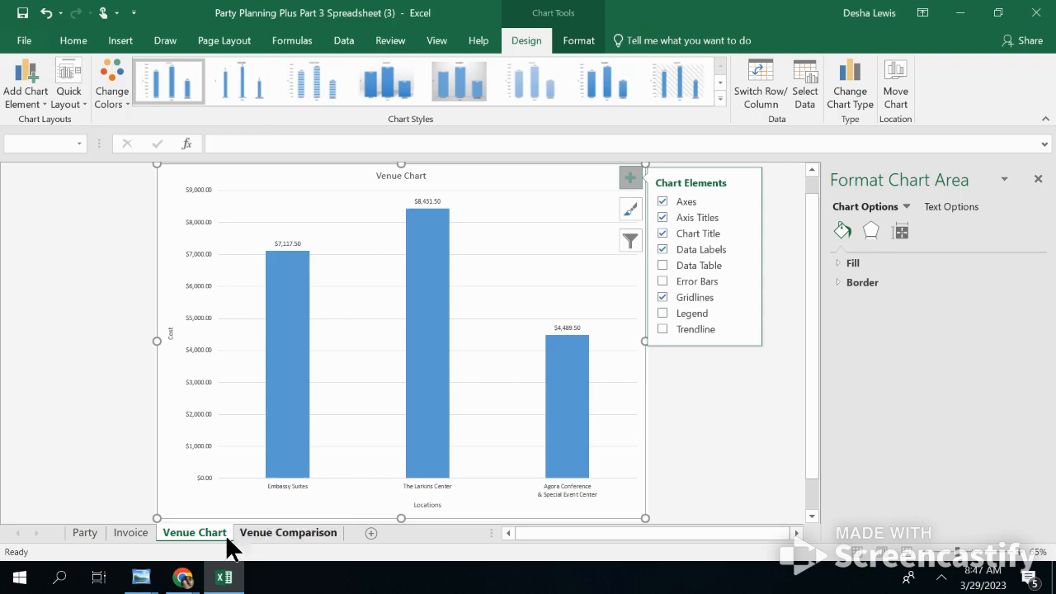
Set A4:F20 on the Party sheet as the print area and open the print preview
left_click(93, 531)
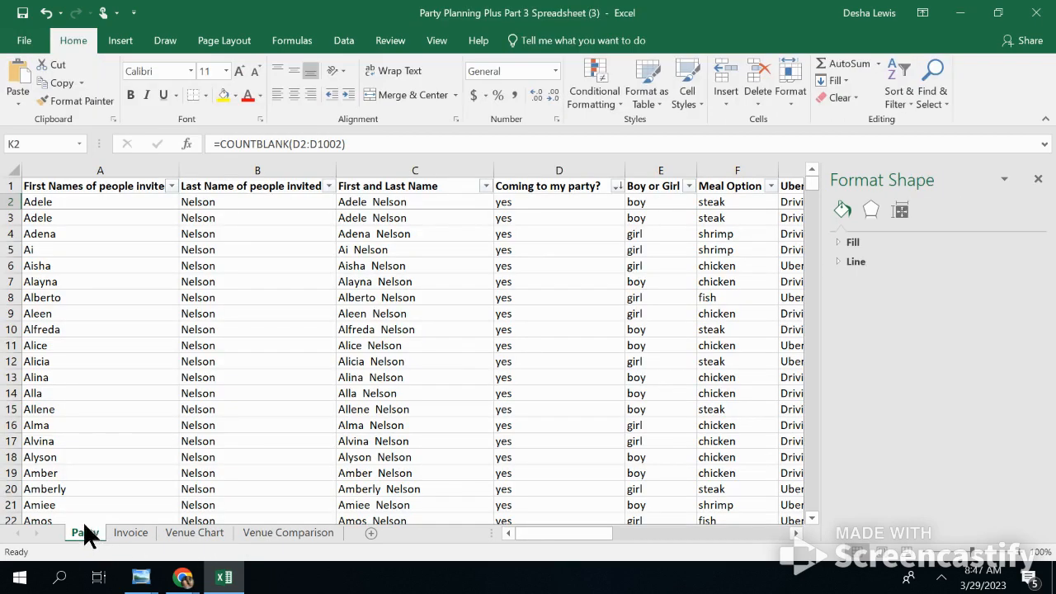
left_click(37, 233)
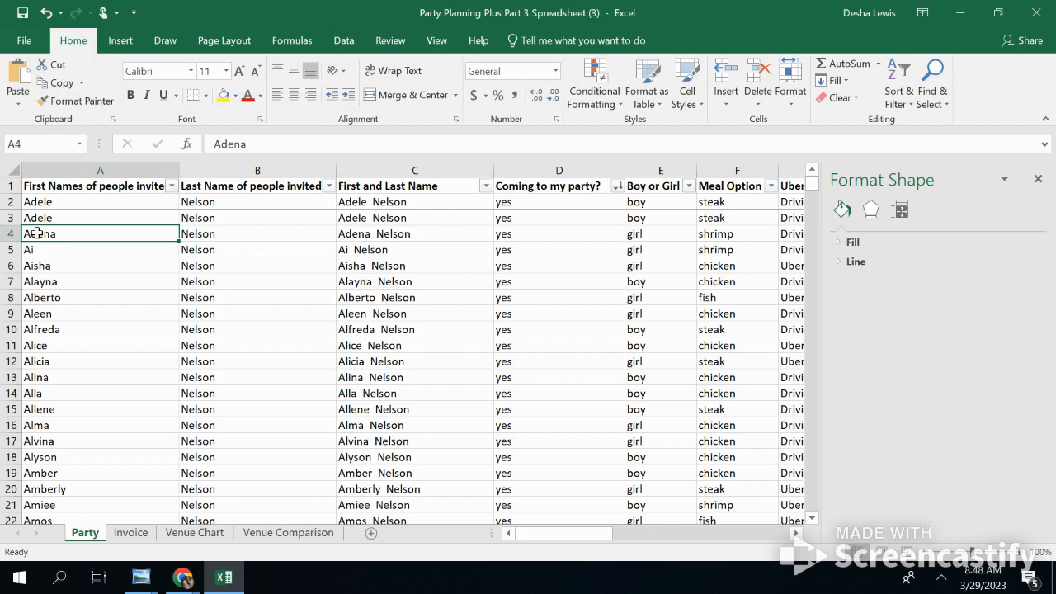
left_click_drag(37, 234, 307, 336)
left_click_drag(641, 534, 437, 536)
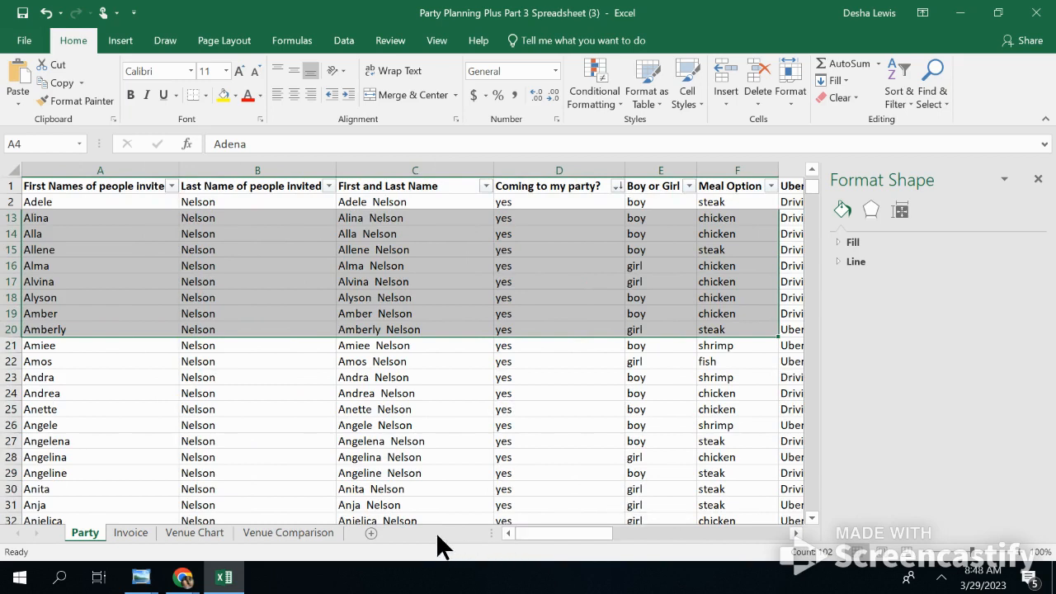
left_click(211, 39)
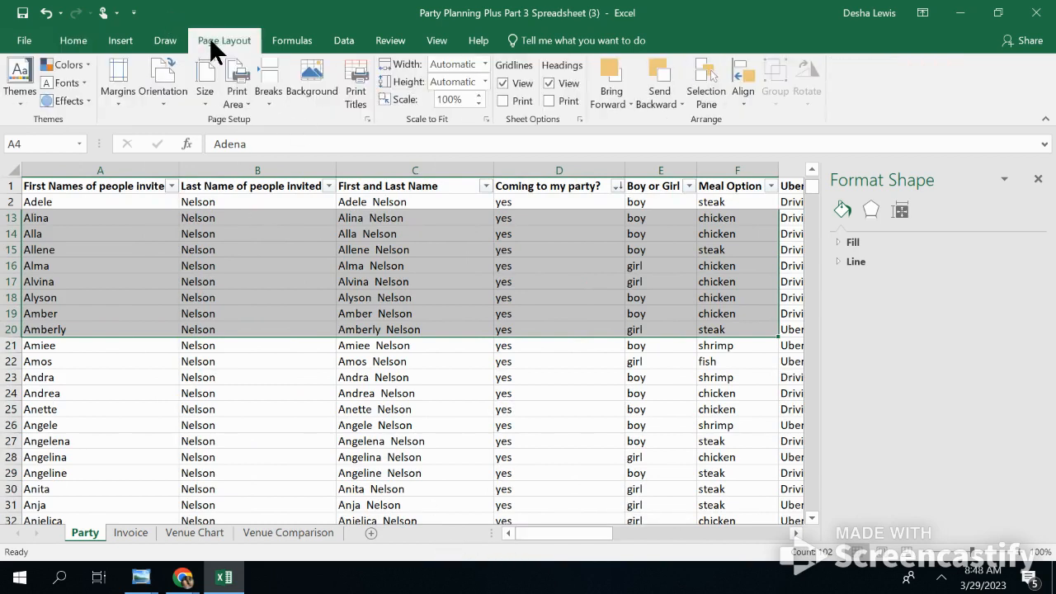
left_click(237, 95)
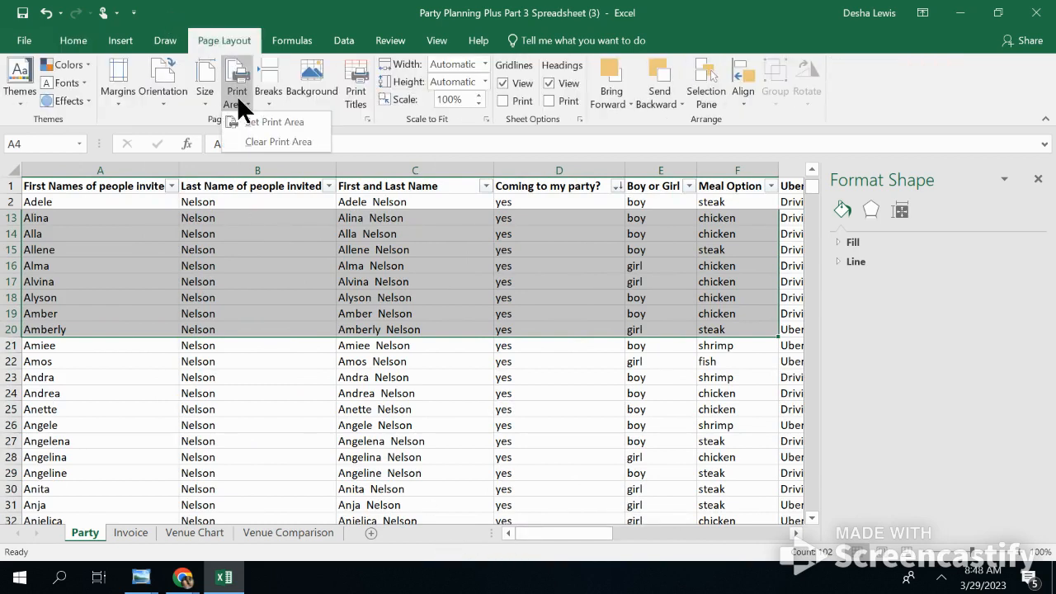
left_click(283, 122)
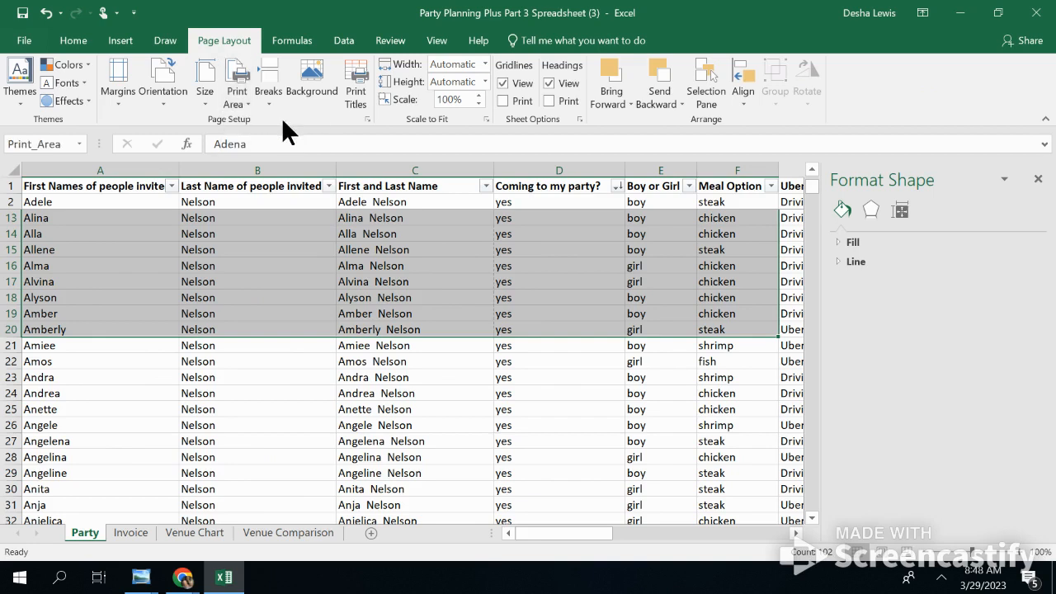
left_click(31, 39)
left_click(66, 231)
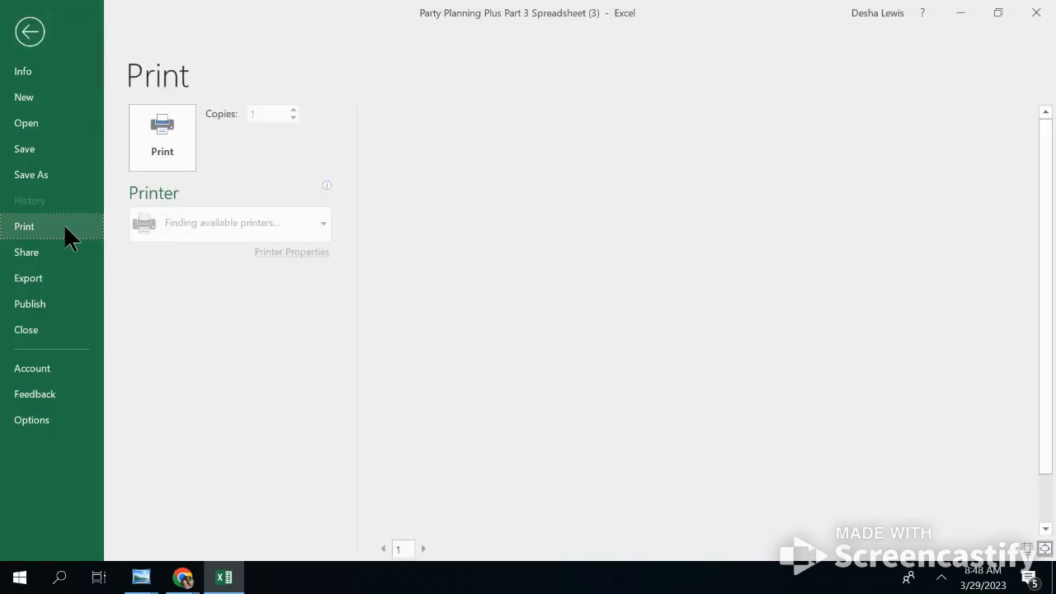